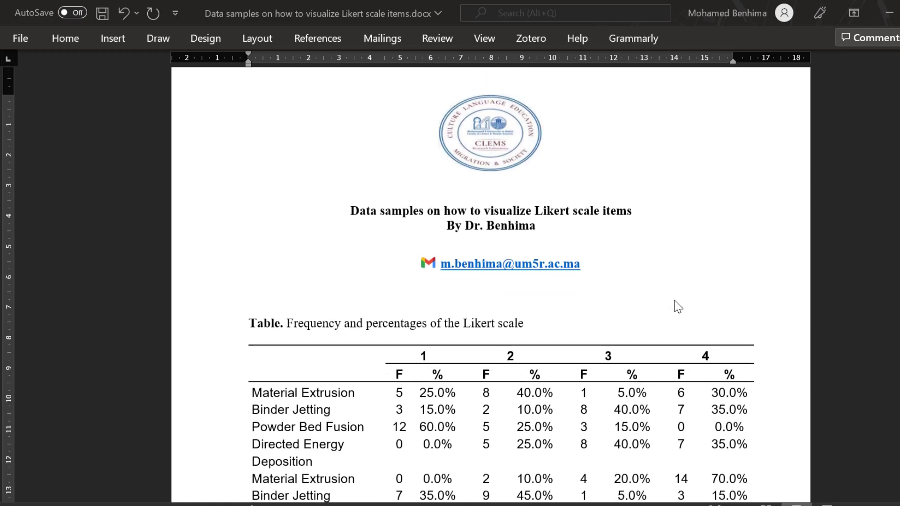
pyautogui.scroll(-3, 677, 307)
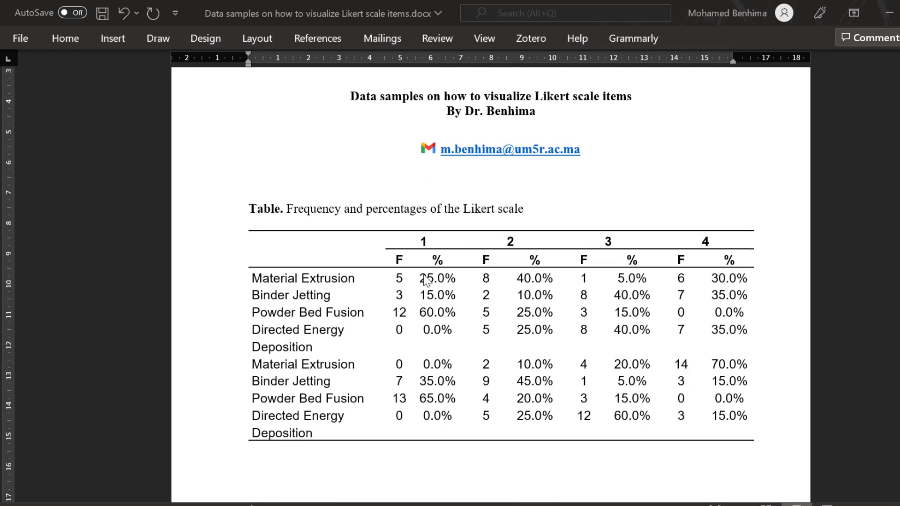
# Select the whole Likert frequency table in the document
pyautogui.click(412, 244)
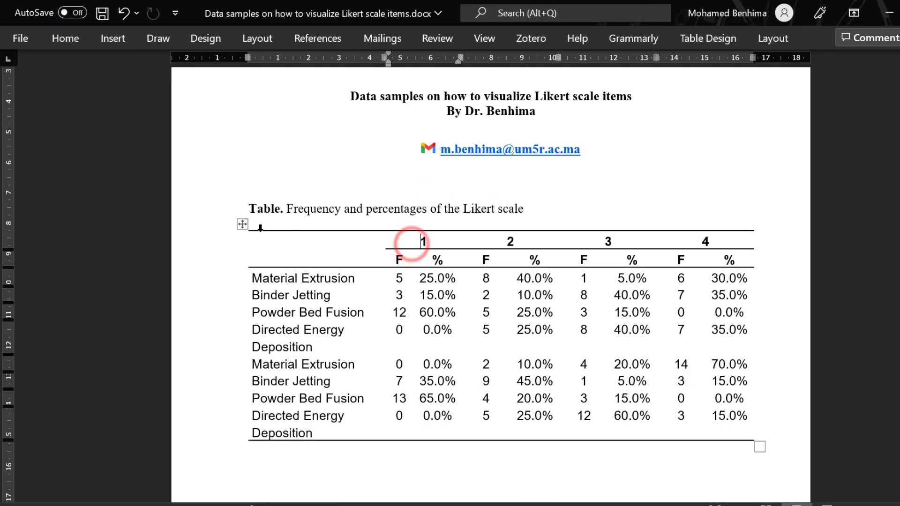
pyautogui.click(242, 226)
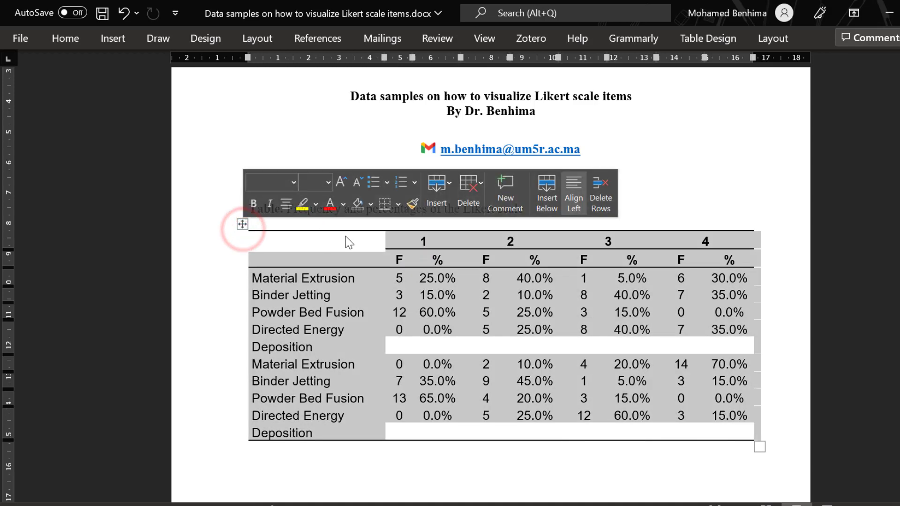
pyautogui.scroll(-10, 490, 289)
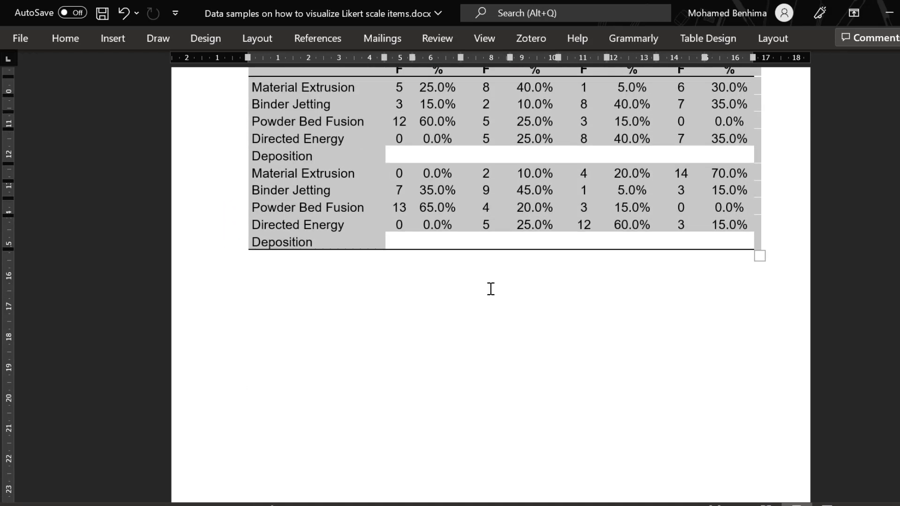
pyautogui.scroll(-5, 488, 287)
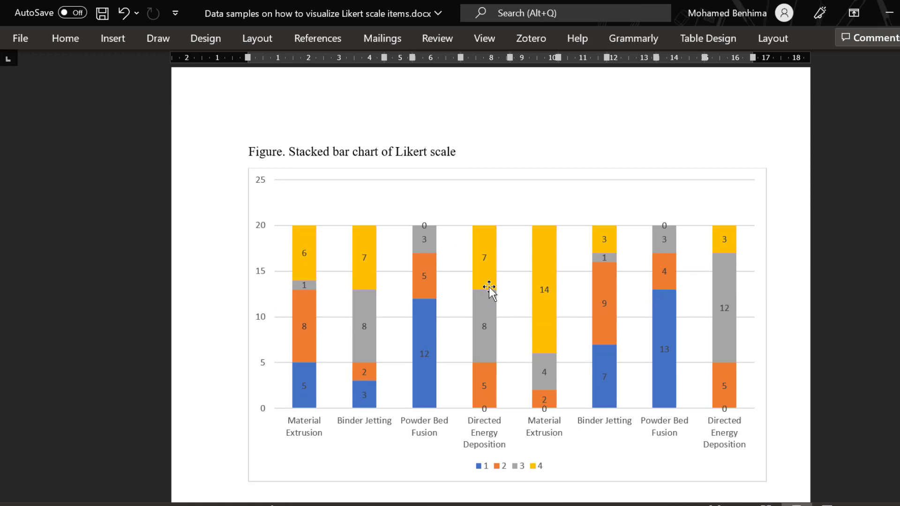
pyautogui.scroll(-2, 489, 287)
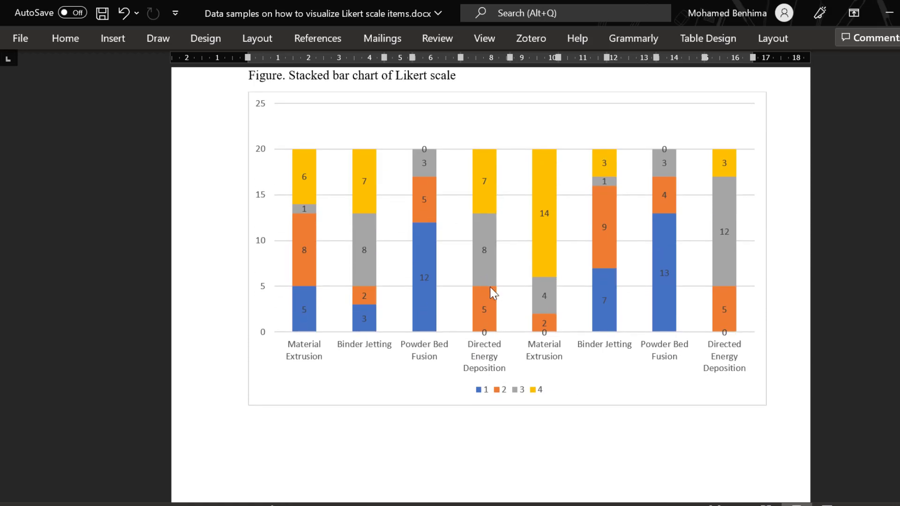
pyautogui.scroll(7, 487, 283)
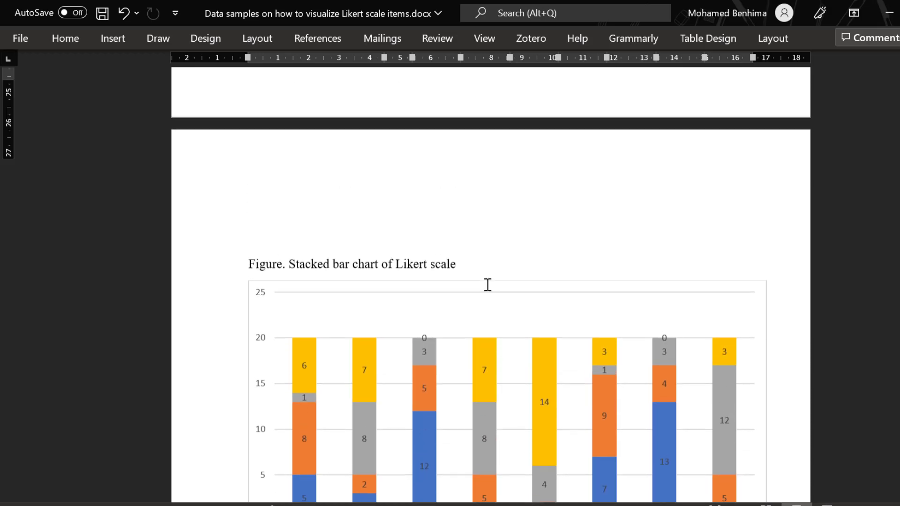
pyautogui.scroll(15, 489, 287)
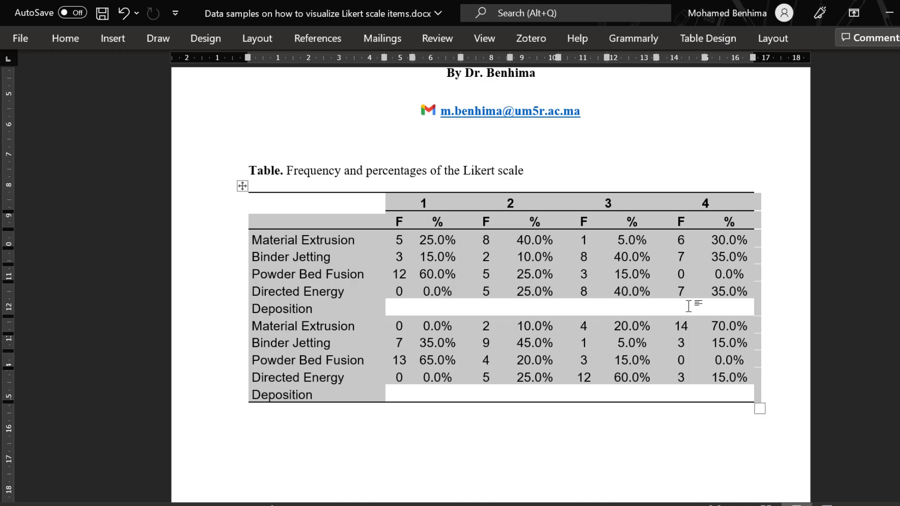
# Bring the coded survey data file forward and open Analyze > Tables > Custom Tables
pyautogui.moveTo(630, 502)
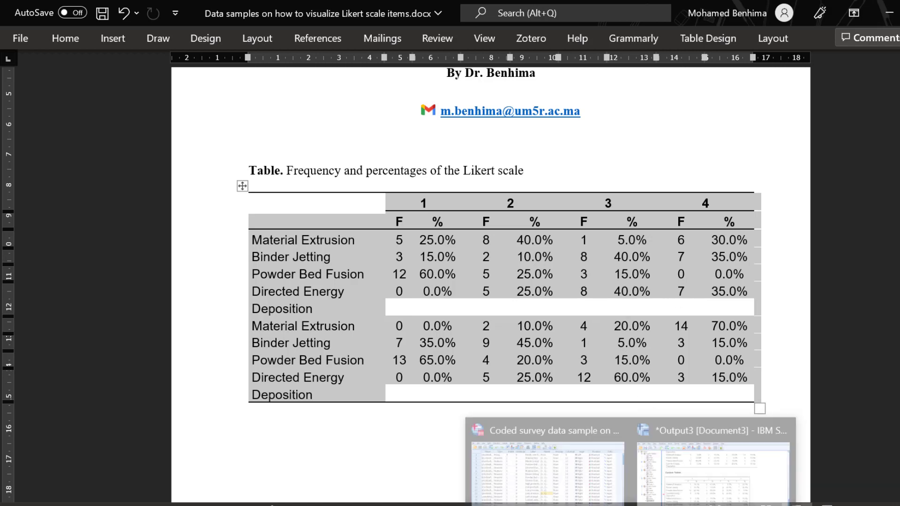
pyautogui.click(561, 453)
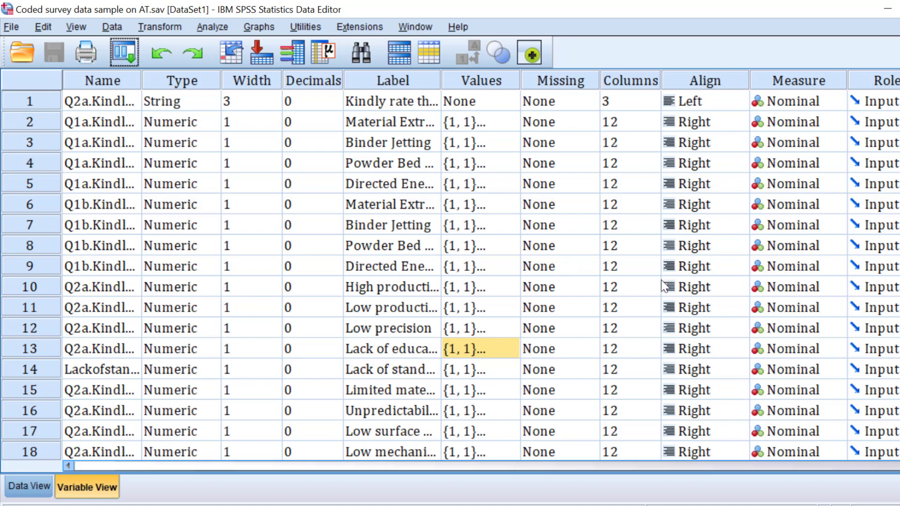
pyautogui.click(214, 29)
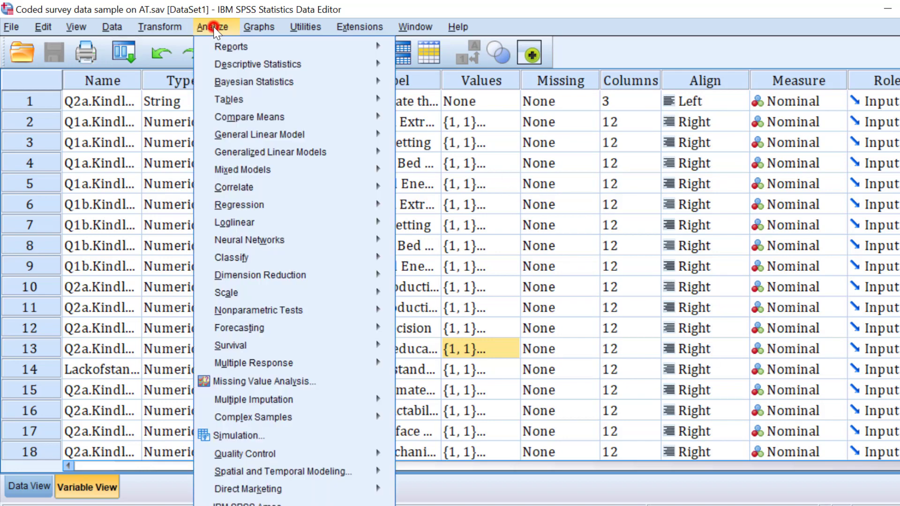
pyautogui.moveTo(235, 68)
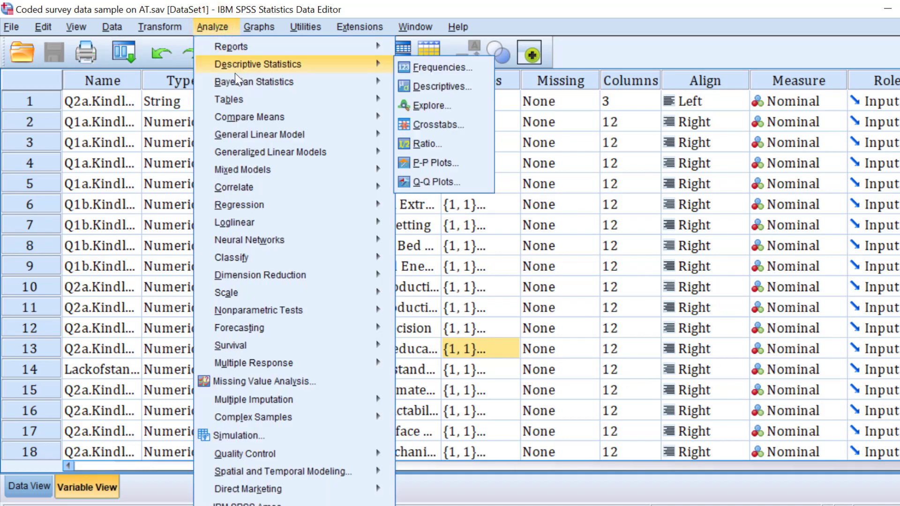
pyautogui.moveTo(260, 102)
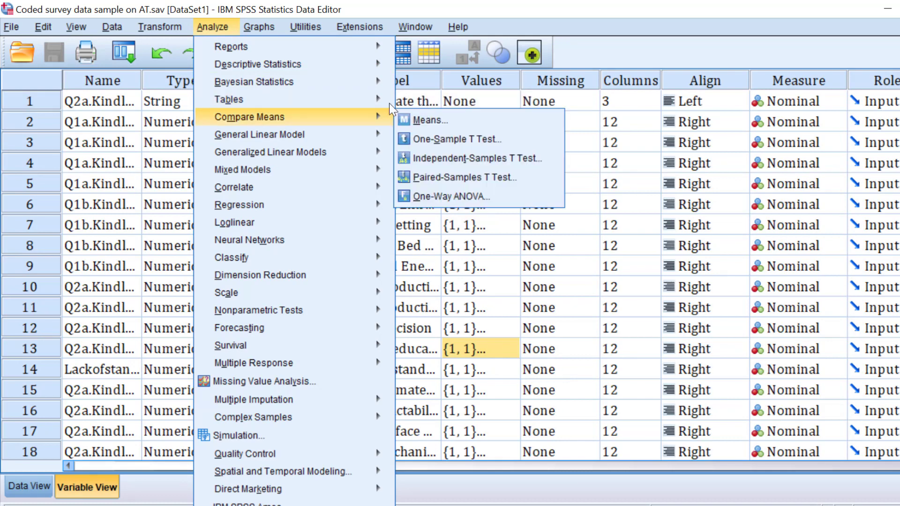
pyautogui.click(420, 103)
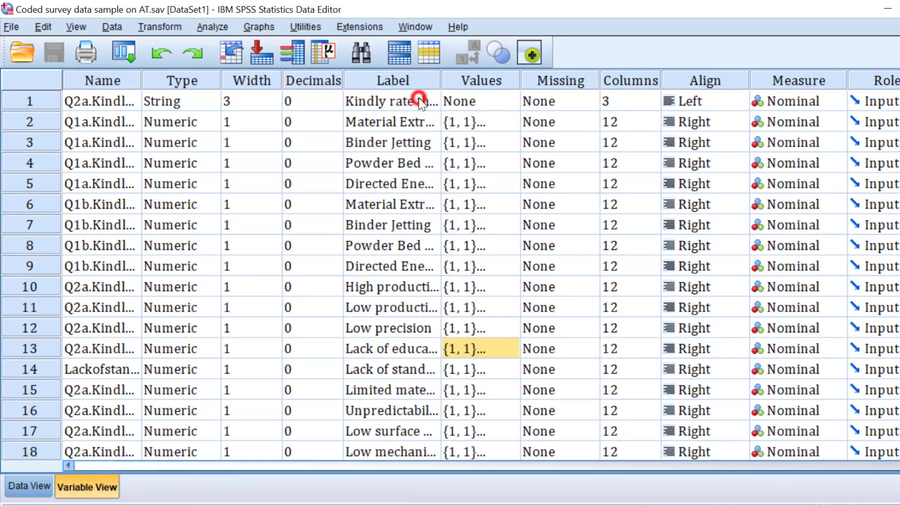
# Remove the old row variables, show statistics in rows, and make Low precision and education nominal
pyautogui.moveTo(308, 237); pyautogui.dragTo(201, 227)
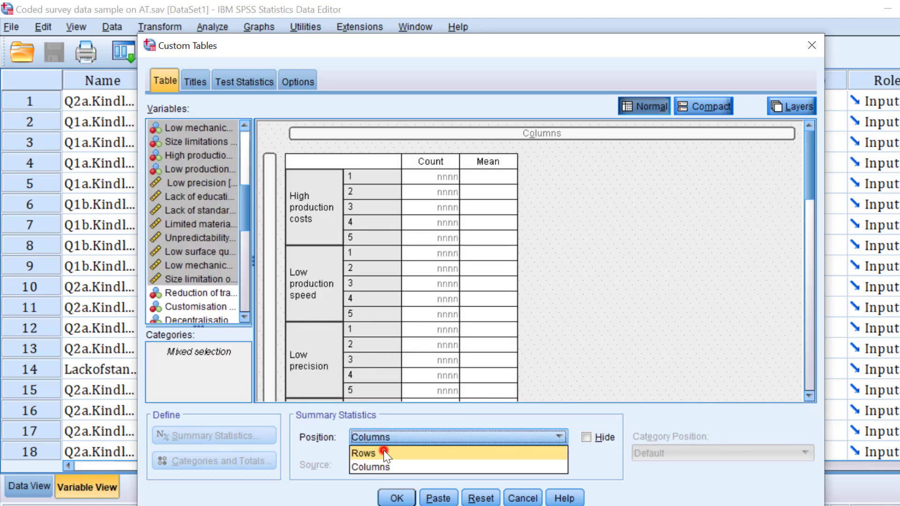
pyautogui.click(384, 451)
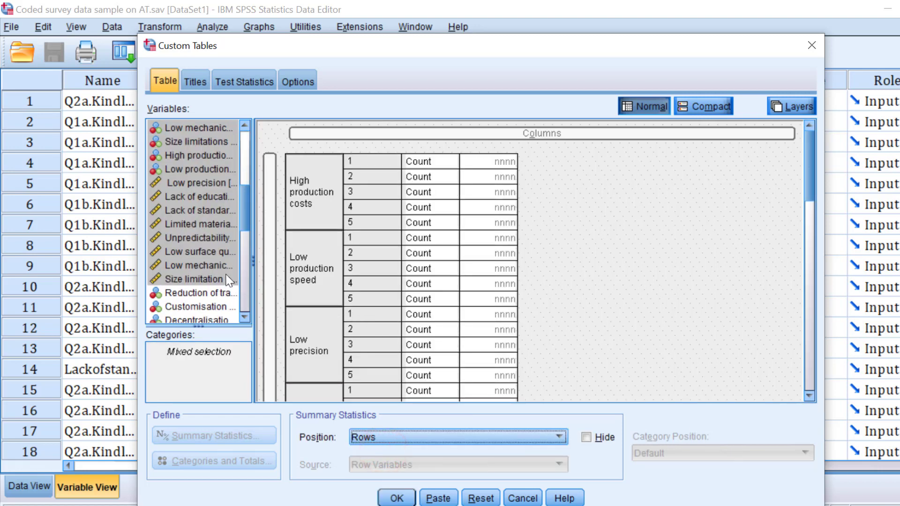
pyautogui.click(170, 183)
pyautogui.rightClick(171, 183)
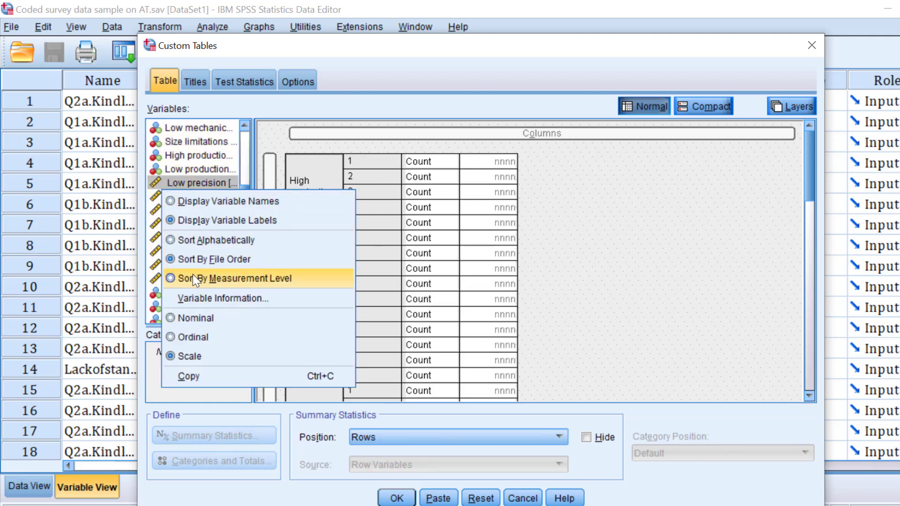
pyautogui.click(171, 319)
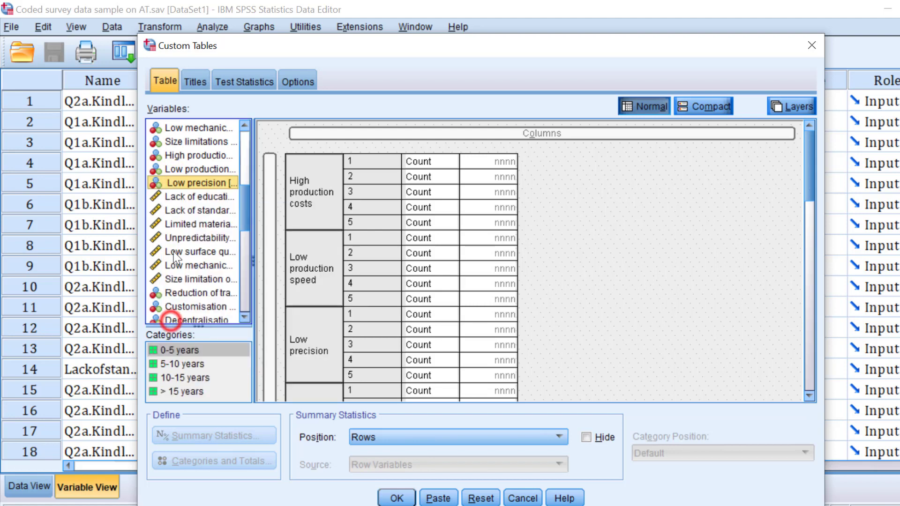
pyautogui.rightClick(178, 196)
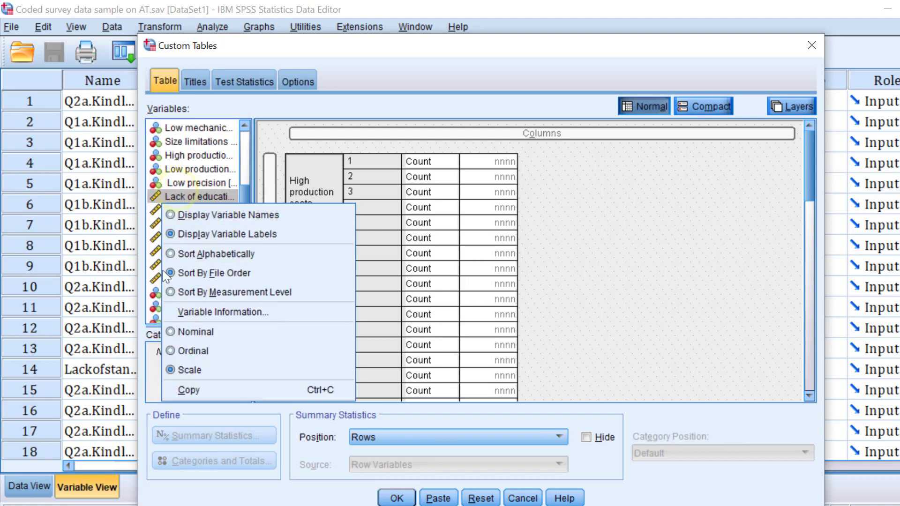
pyautogui.click(170, 332)
# Set the standards, limited-material, unpredictability, low-surface, low-mechanical and size-limitation variables to nominal
pyautogui.rightClick(174, 209)
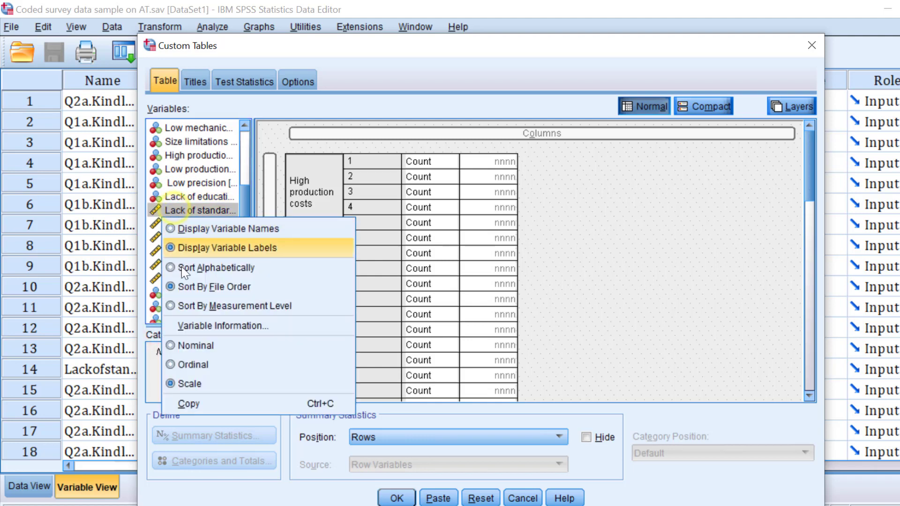
pyautogui.click(173, 345)
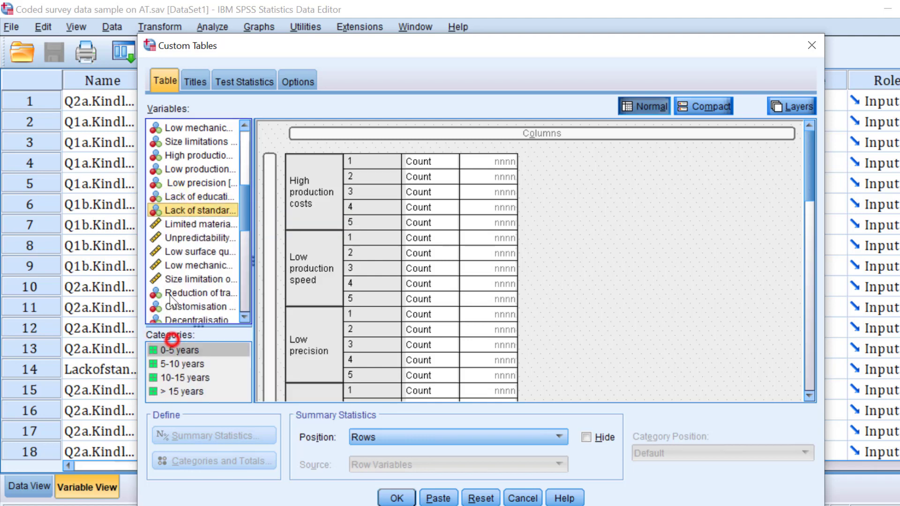
pyautogui.rightClick(178, 224)
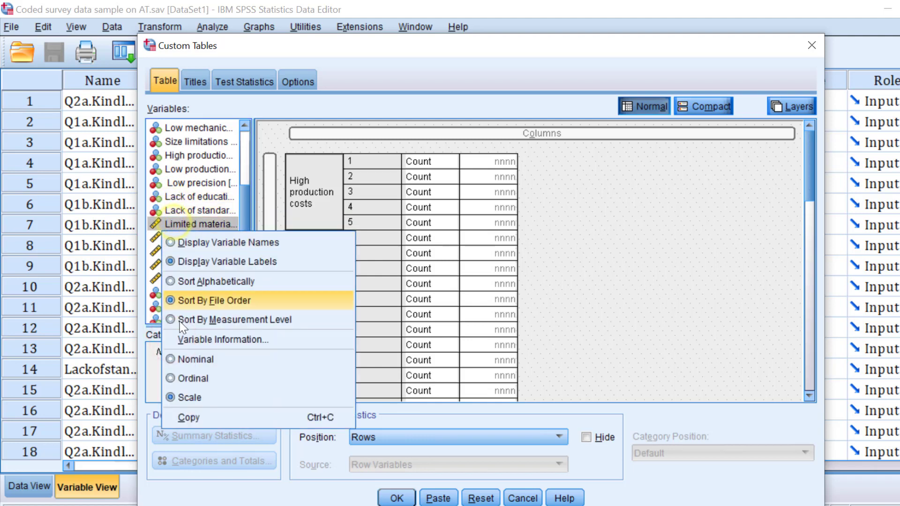
pyautogui.click(177, 360)
pyautogui.rightClick(172, 238)
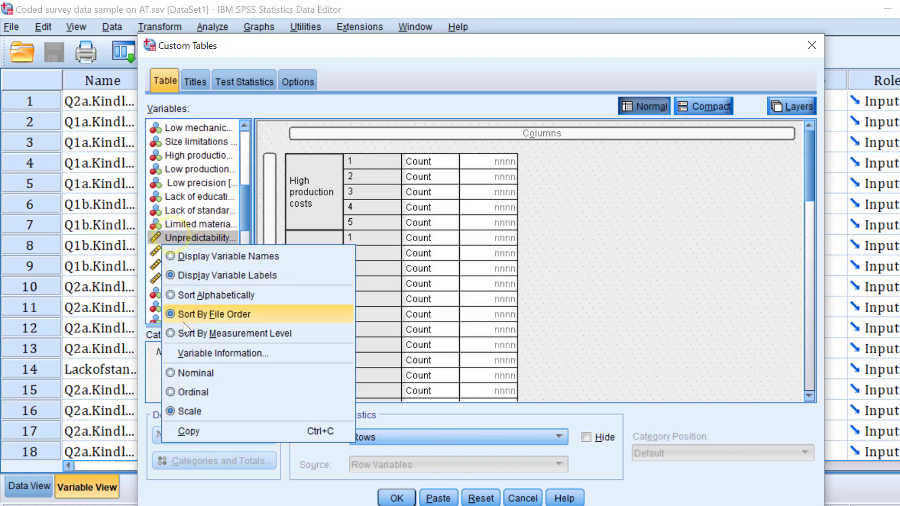
pyautogui.click(173, 370)
pyautogui.rightClick(175, 250)
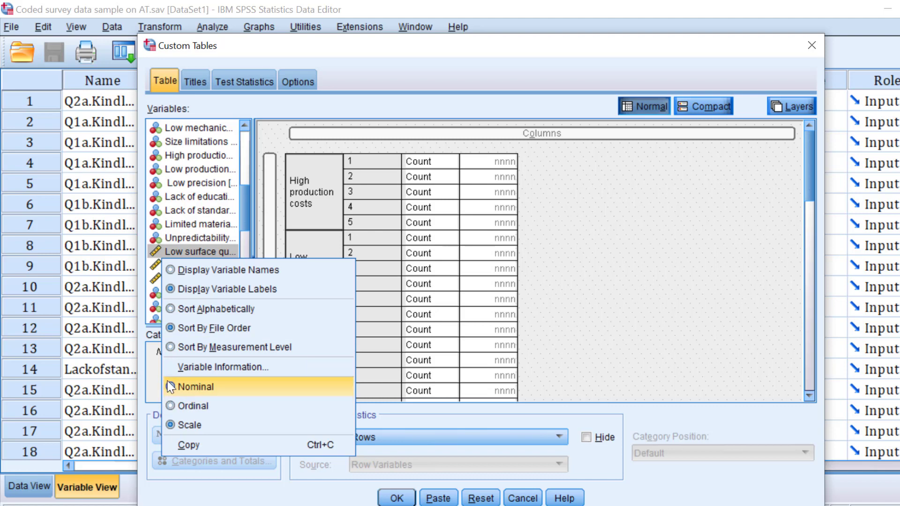
pyautogui.click(171, 386)
pyautogui.rightClick(171, 265)
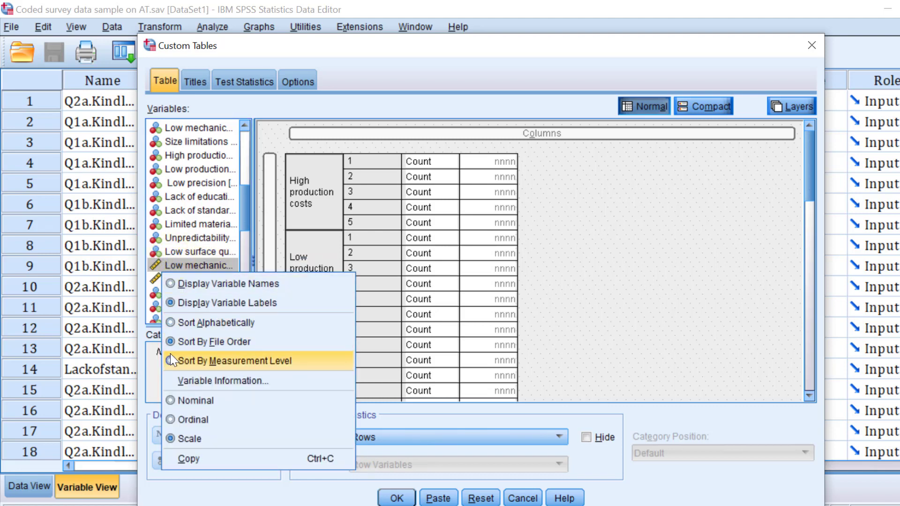
pyautogui.click(169, 397)
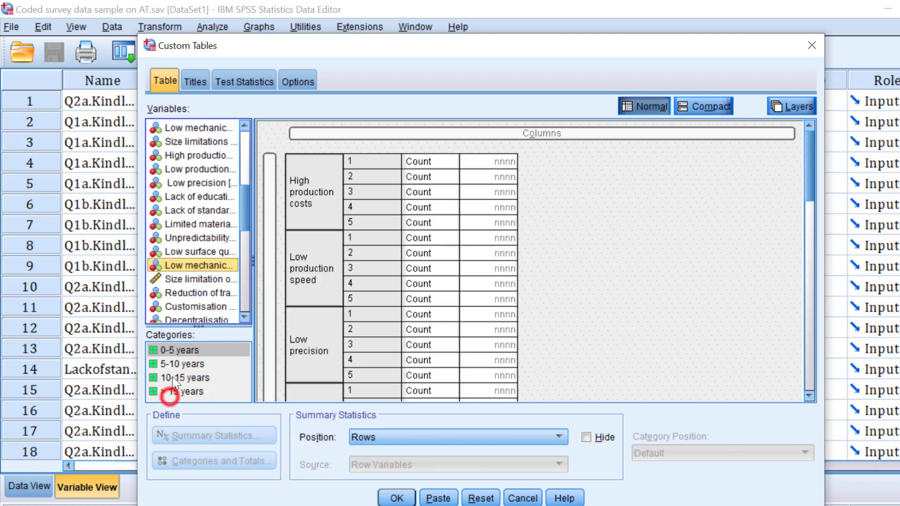
pyautogui.rightClick(184, 279)
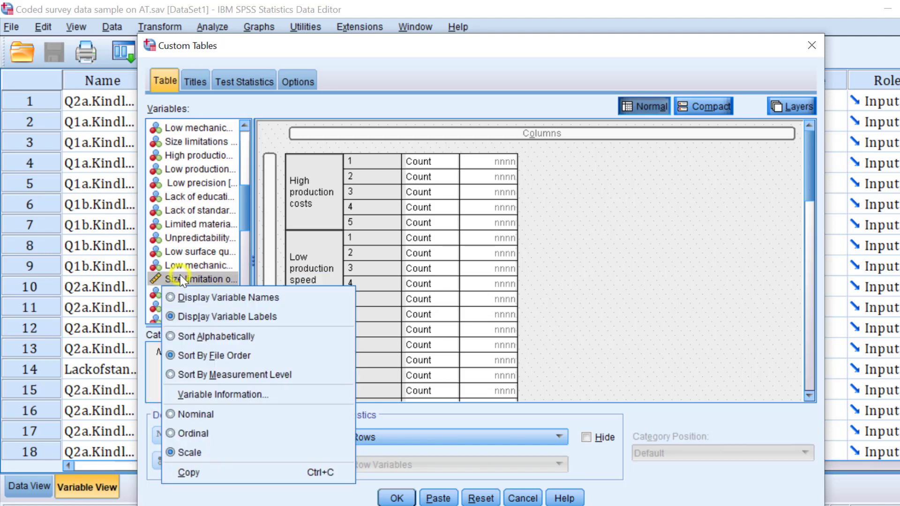
pyautogui.click(175, 416)
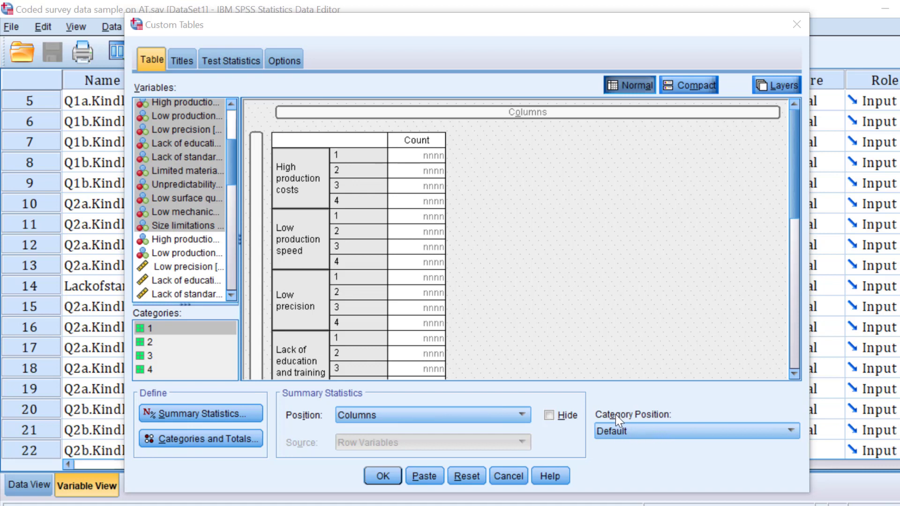
# Move categories 1–4 across the columns so each item row shows counts per rating
pyautogui.click(623, 426)
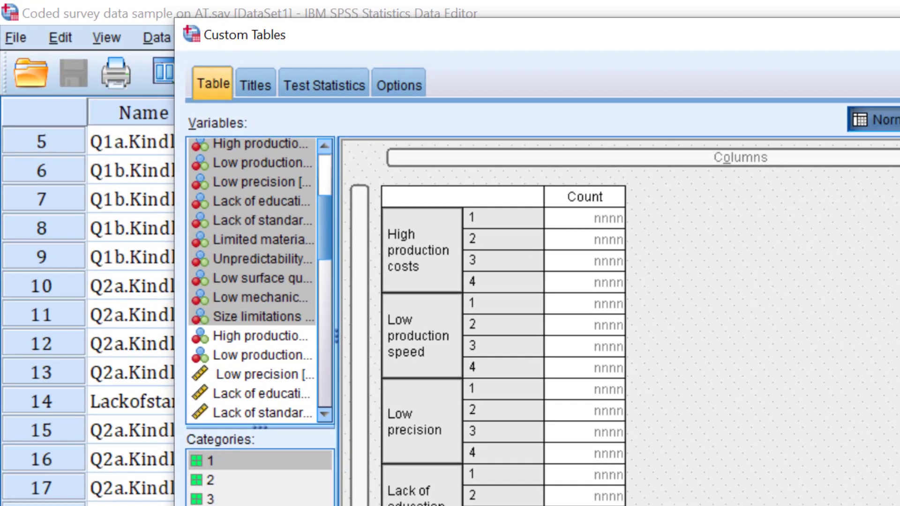
pyautogui.press('Return')
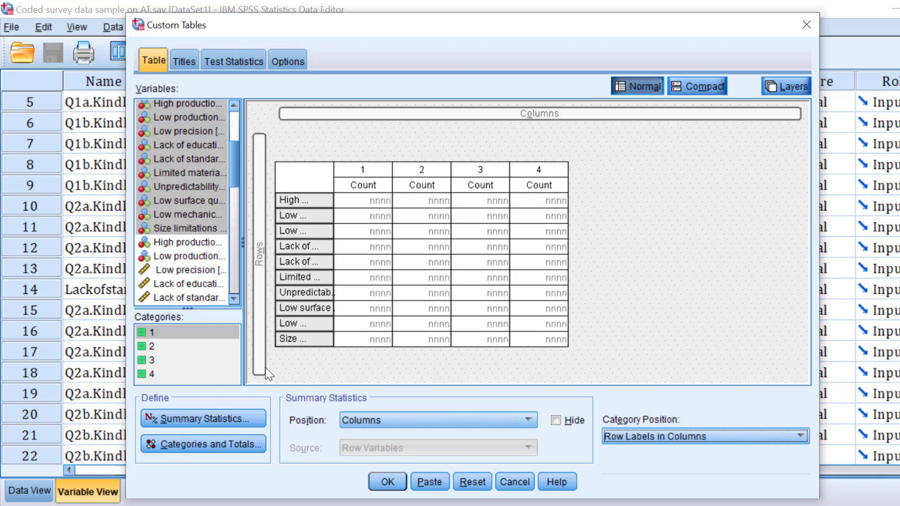
pyautogui.click(212, 422)
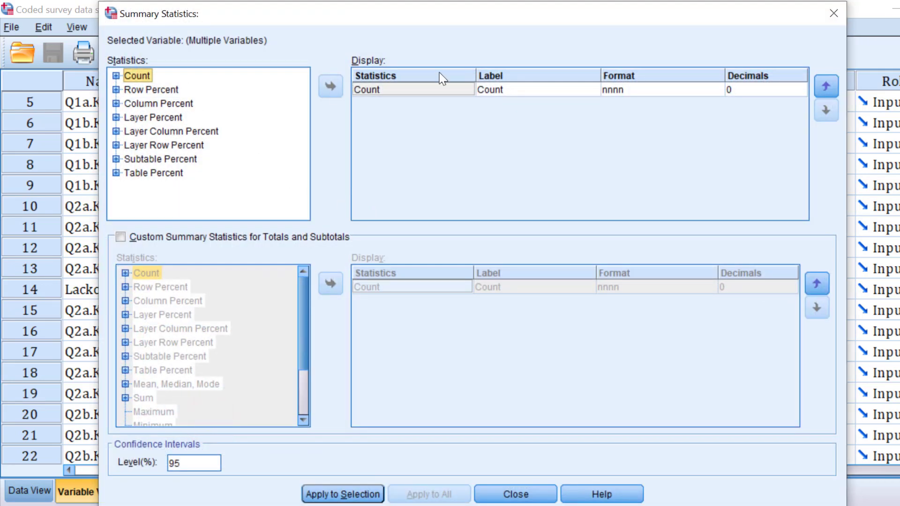
# Relabel Count as 'F', add Row N % labelled '%', and apply to the selected variables
pyautogui.click(500, 88)
pyautogui.click(499, 87)
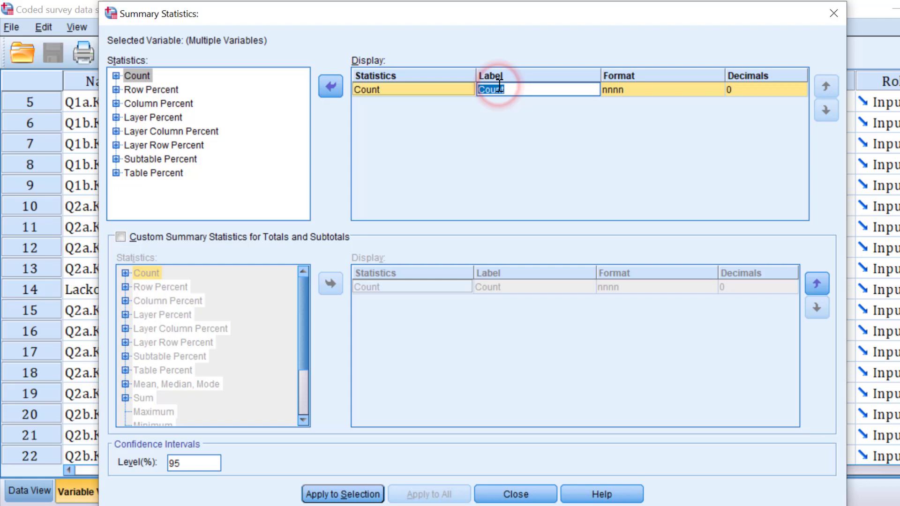
pyautogui.write('F')
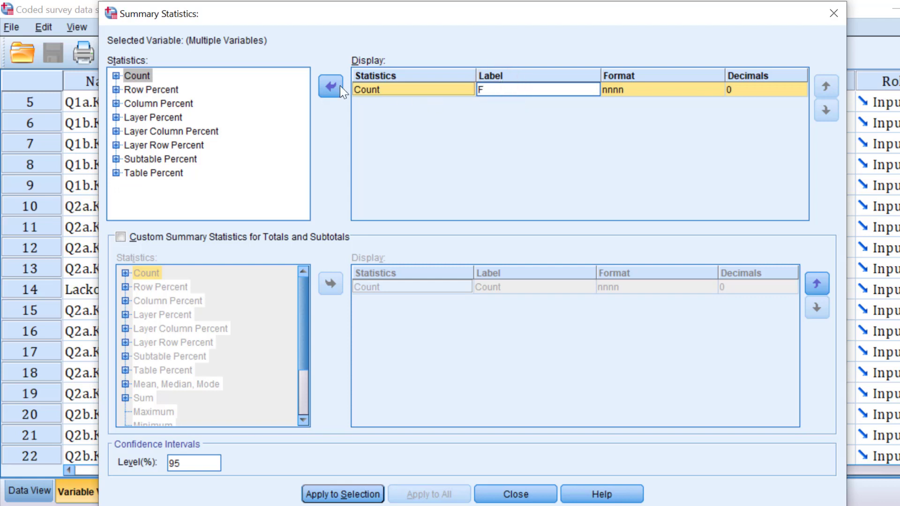
pyautogui.doubleClick(154, 89)
pyautogui.click(162, 90)
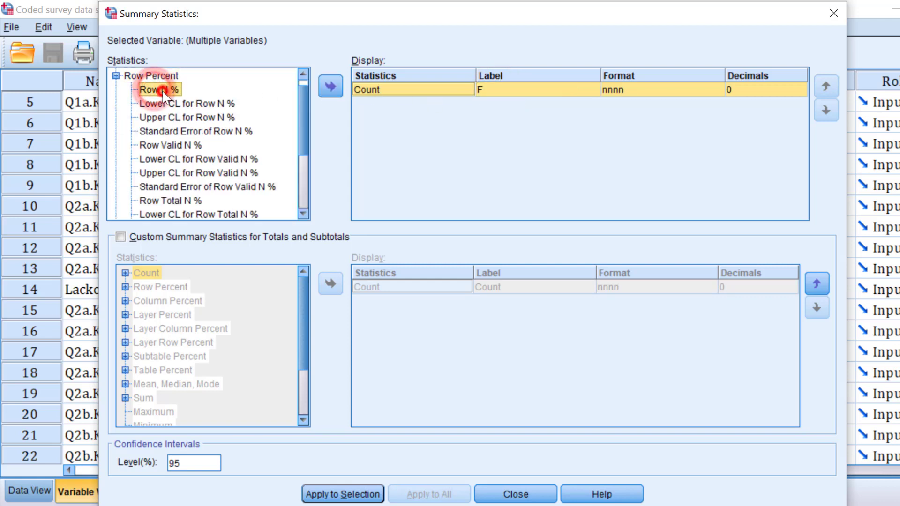
pyautogui.click(331, 86)
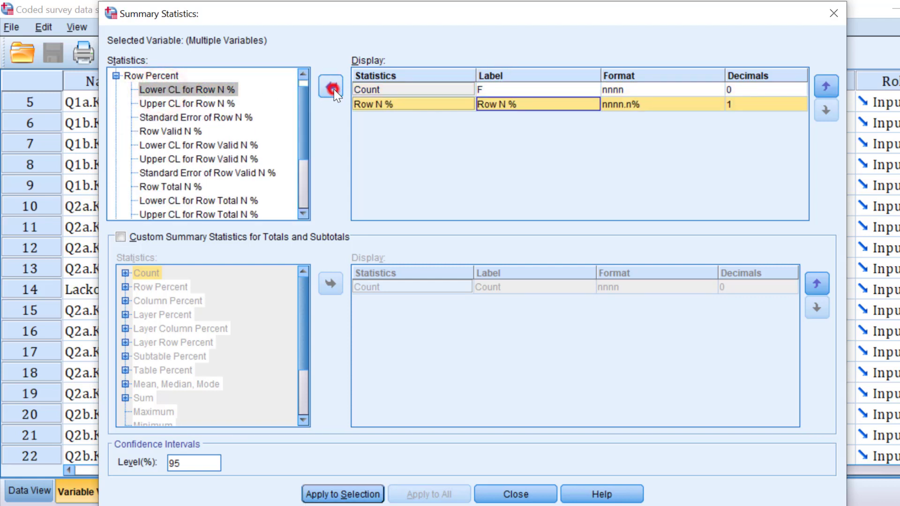
pyautogui.click(509, 105)
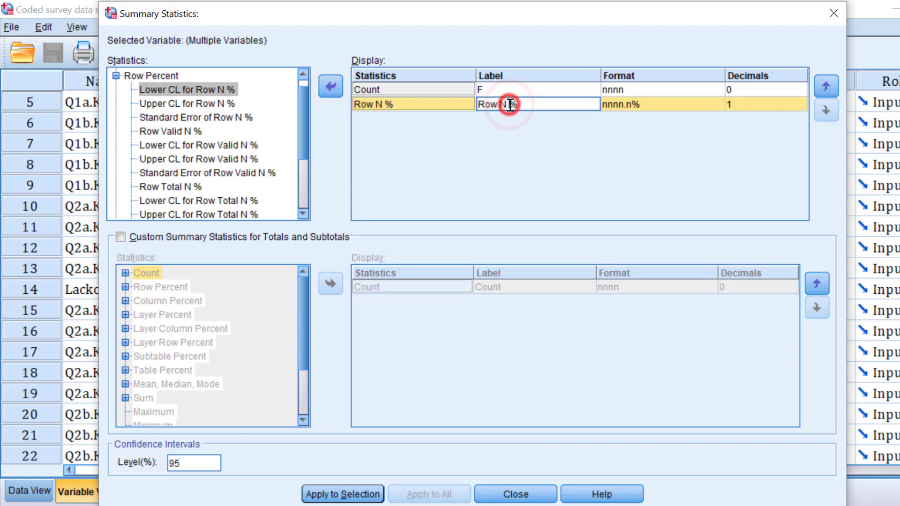
pyautogui.moveTo(506, 104); pyautogui.dragTo(475, 103)
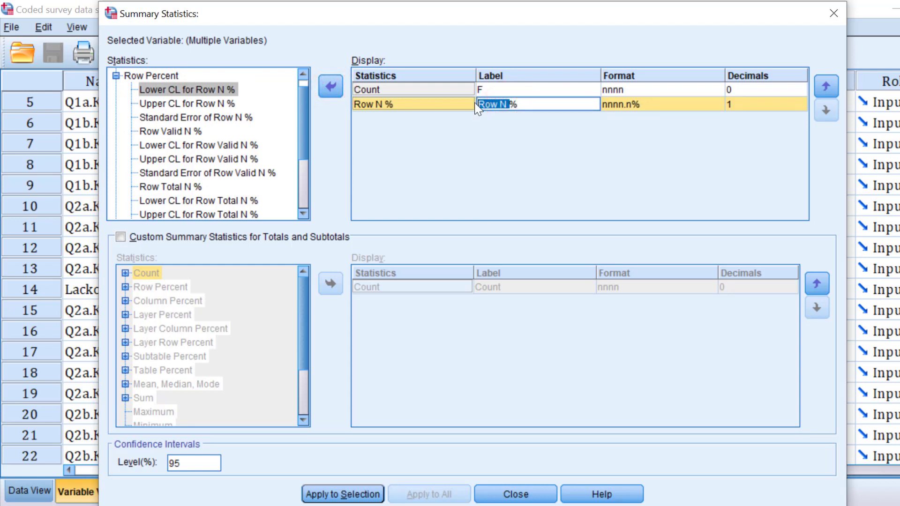
pyautogui.press('BackSpace')
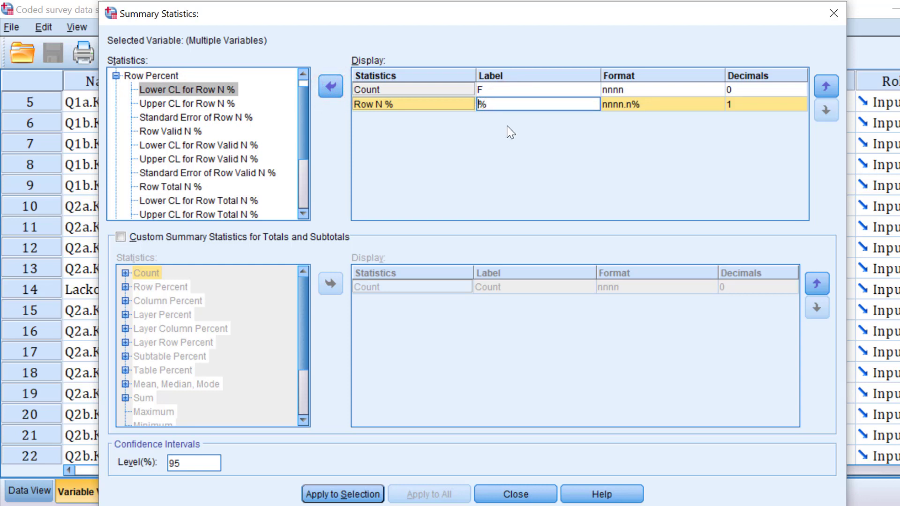
pyautogui.click(331, 497)
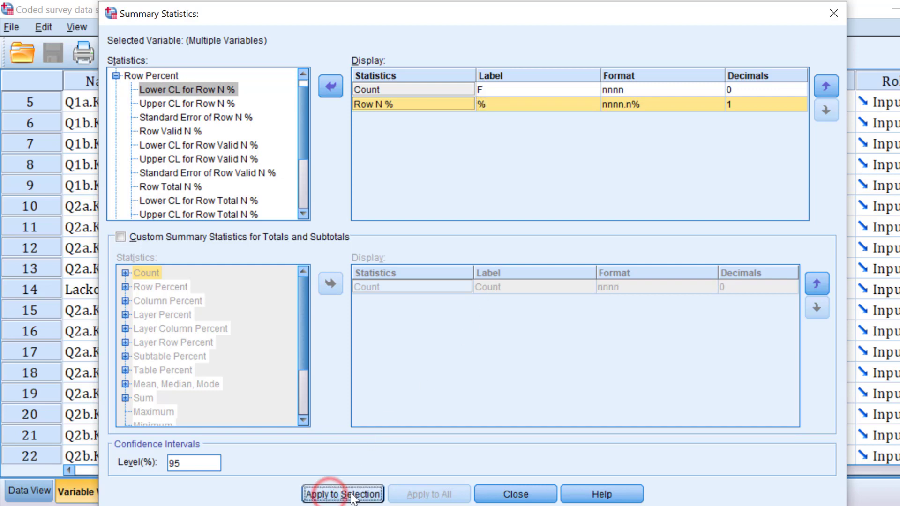
# Run the custom table of F and % per rating and copy the output table
pyautogui.click(516, 495)
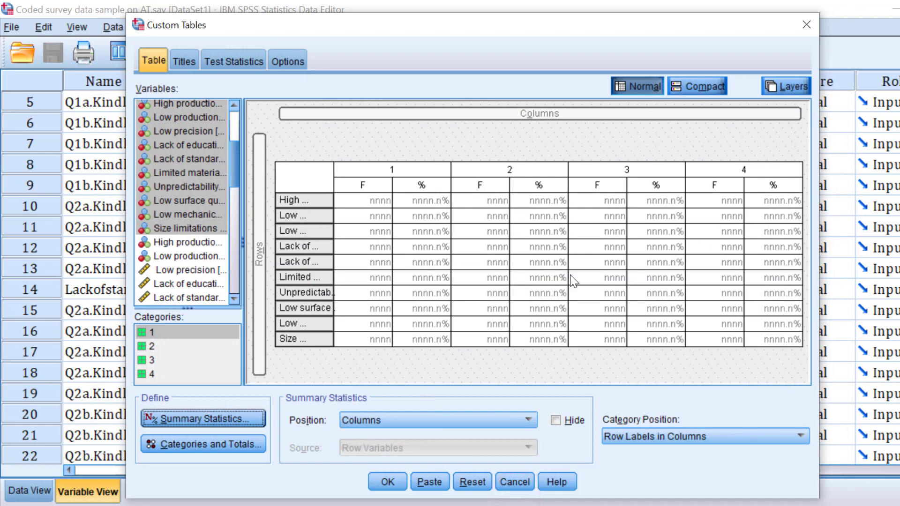
pyautogui.click(387, 482)
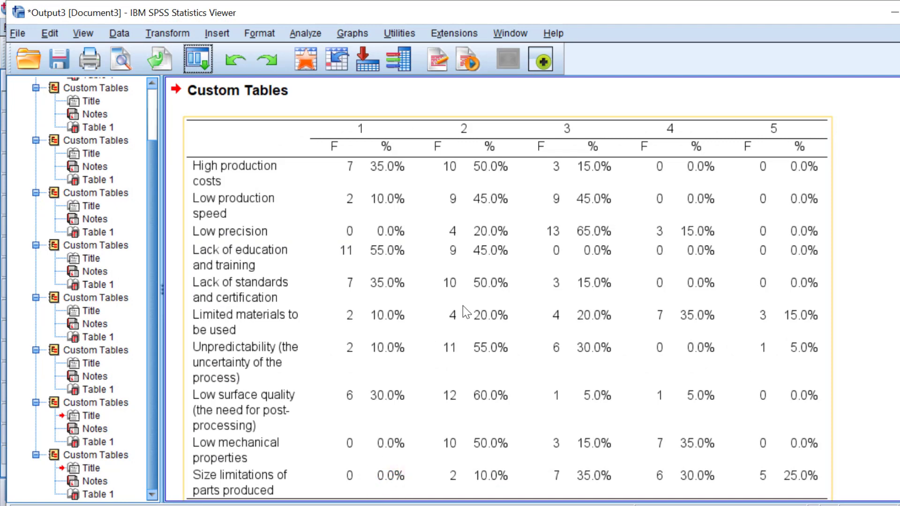
pyautogui.scroll(-1, 463, 307)
pyautogui.scroll(2, 344, 270)
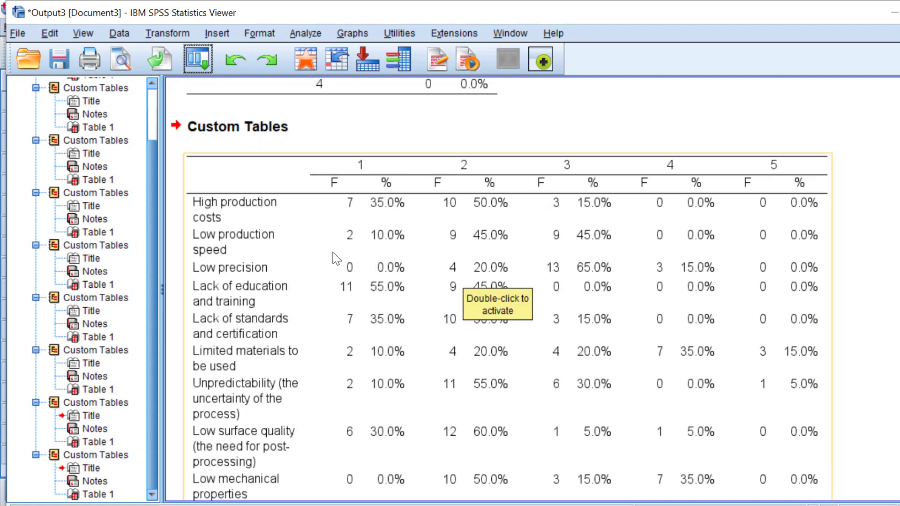
pyautogui.scroll(-2, 338, 263)
pyautogui.rightClick(333, 253)
pyautogui.click(351, 280)
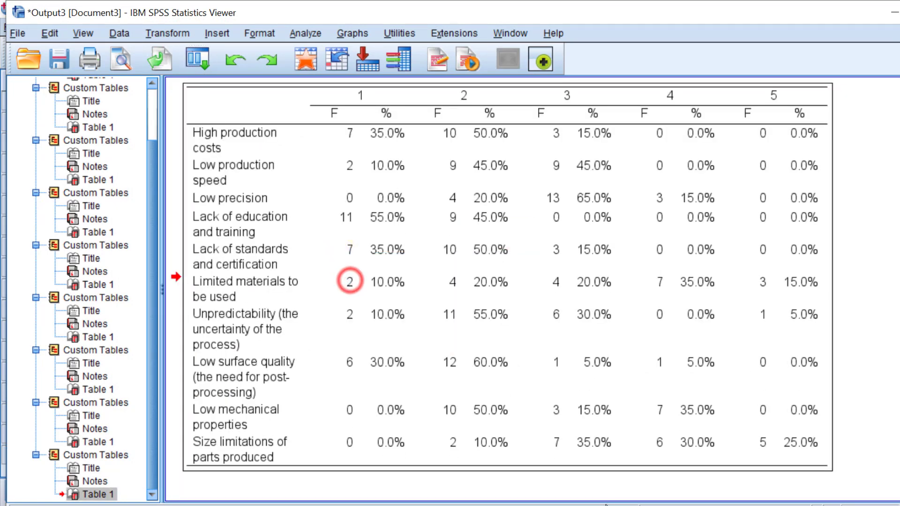
# Paste the SPSS F and % frequency table on the empty line below the stacked bar chart
pyautogui.hotkey('alt', 'Tab')
pyautogui.scroll(7, 565, 418)
pyautogui.scroll(-8, 564, 418)
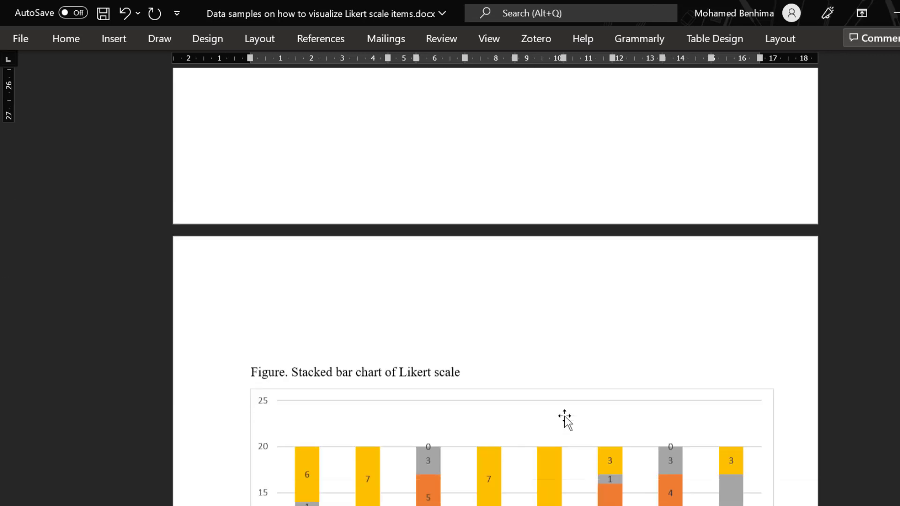
pyautogui.scroll(-2, 443, 442)
pyautogui.click(358, 445)
pyautogui.scroll(-3, 328, 422)
pyautogui.click(291, 398)
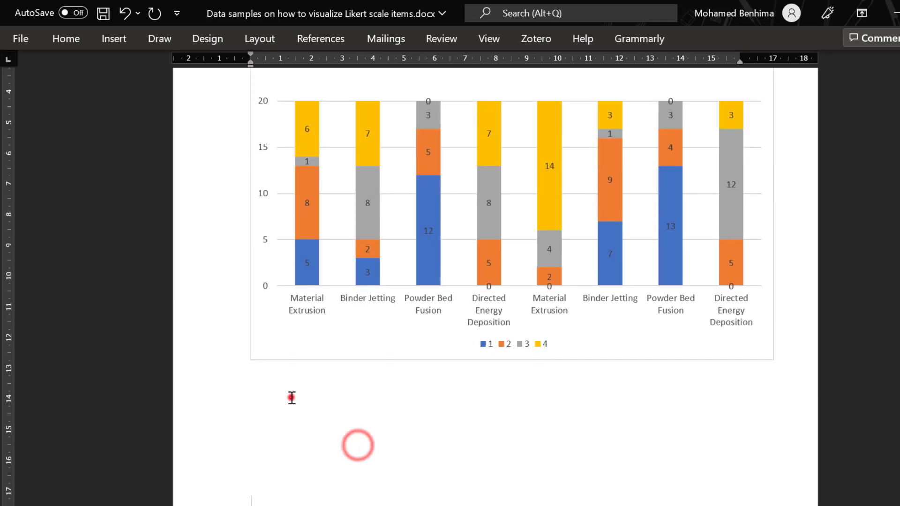
pyautogui.hotkey('ctrl', 'v')
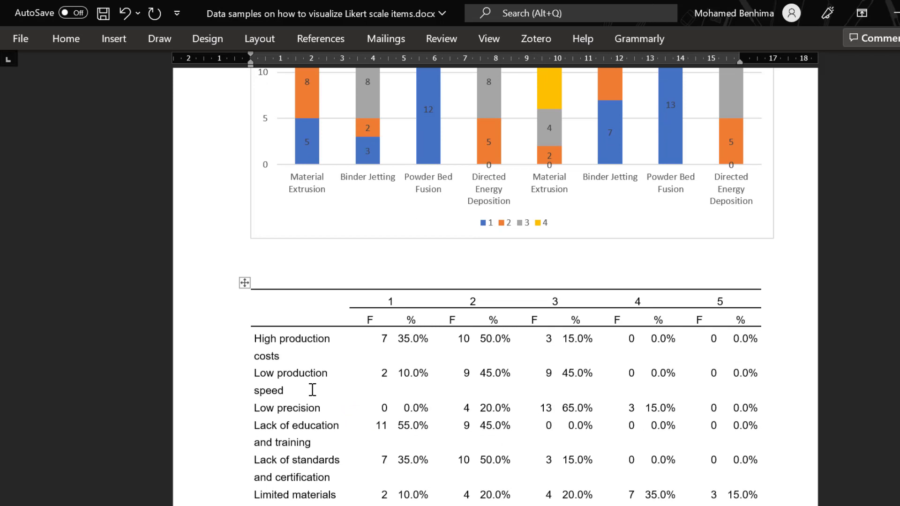
pyautogui.scroll(-1, 312, 389)
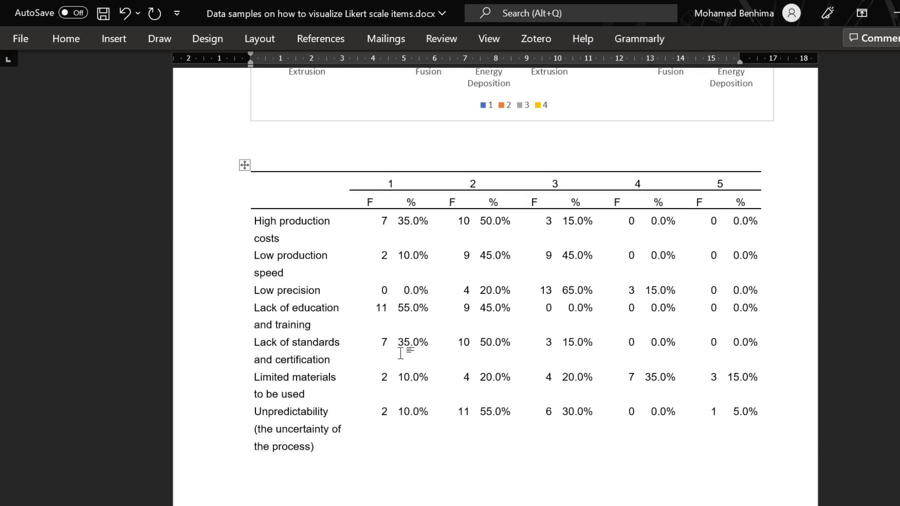
pyautogui.scroll(5, 538, 255)
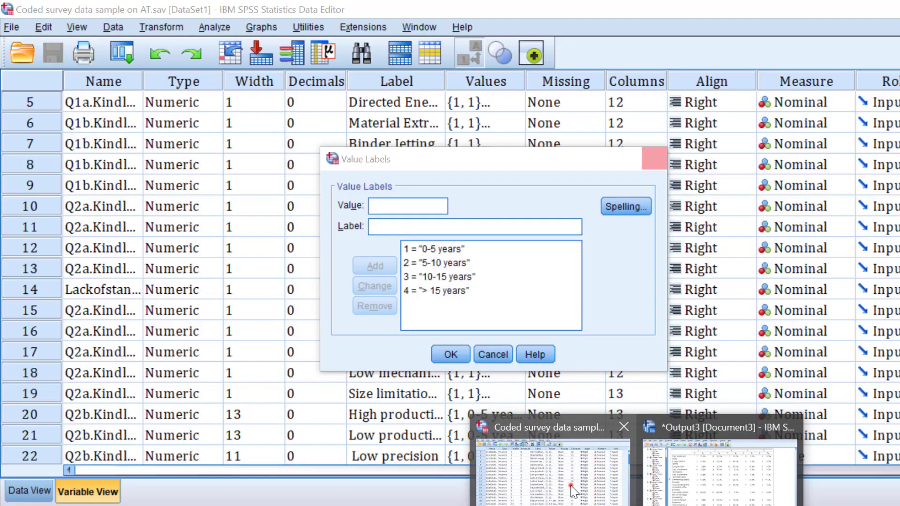
# Return to SPSS and recall the Custom Tables dialog from recent dialogs
pyautogui.click(570, 486)
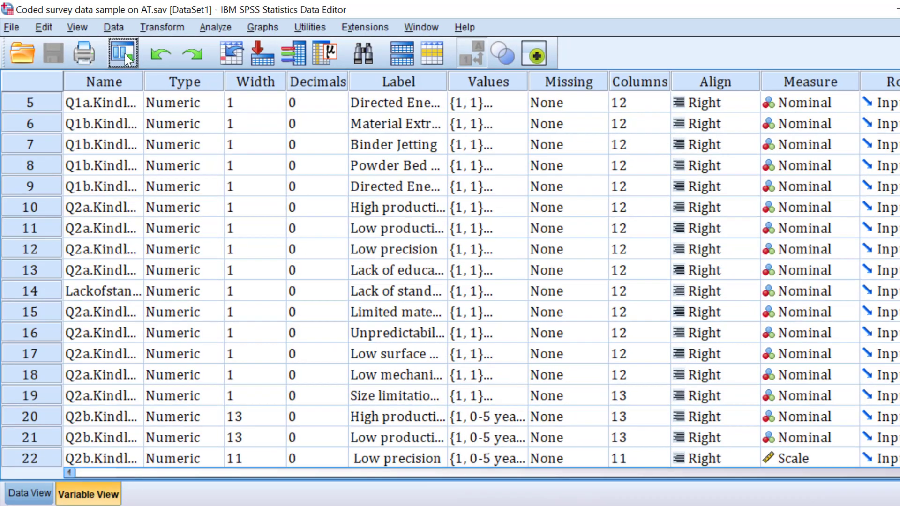
pyautogui.click(123, 54)
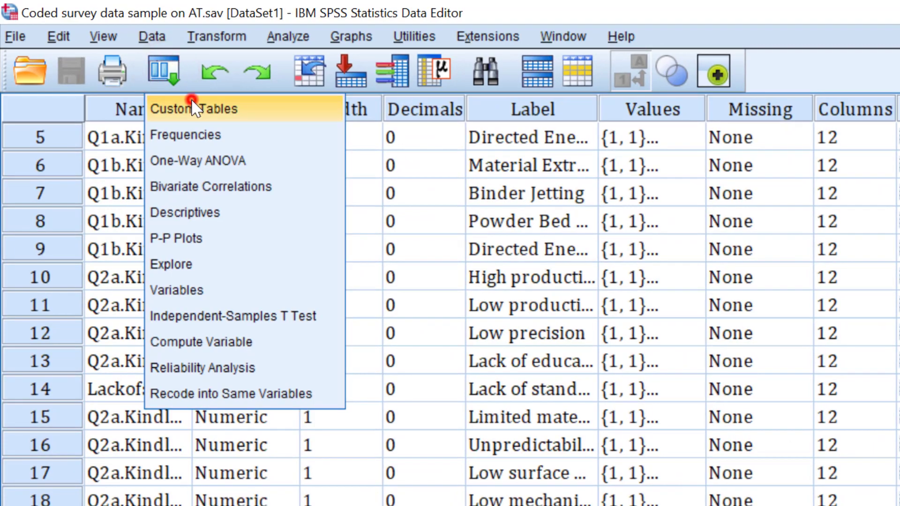
pyautogui.click(194, 109)
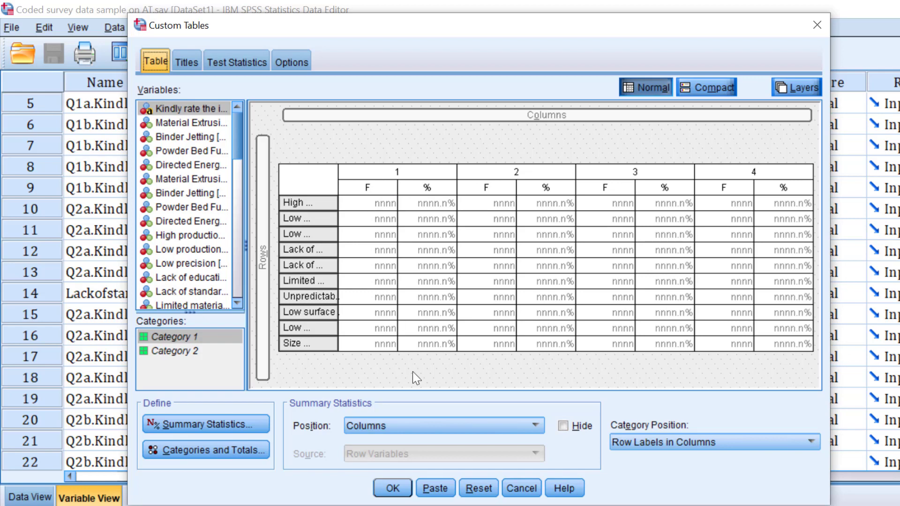
# Remove Row N % from the summary statistics, leaving only the F count
pyautogui.click(184, 422)
pyautogui.click(394, 107)
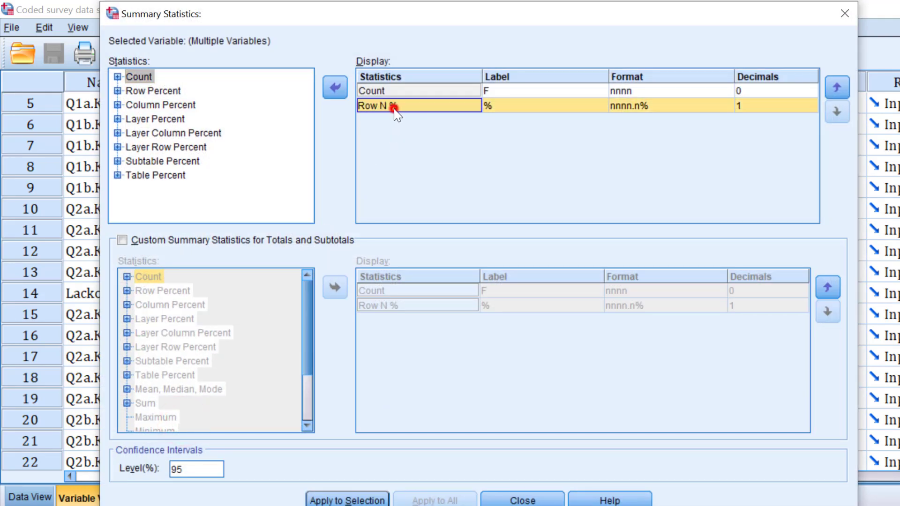
pyautogui.click(335, 87)
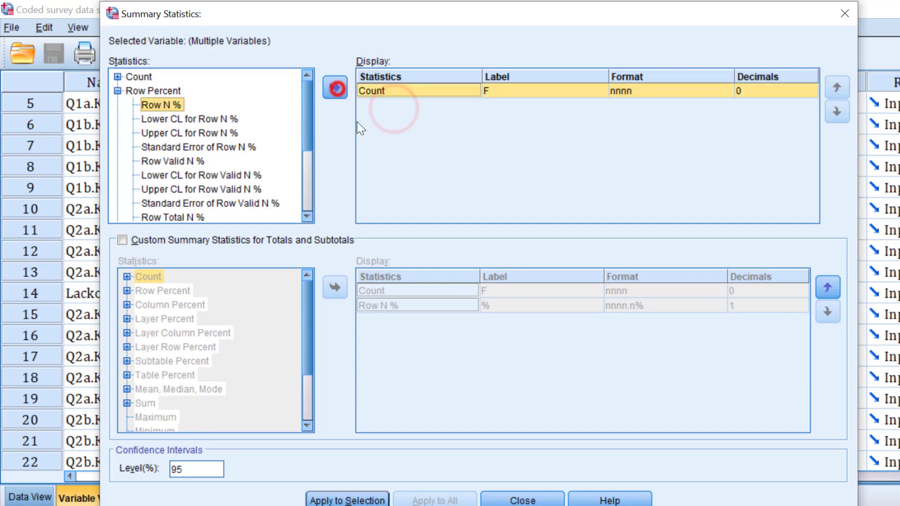
pyautogui.click(344, 501)
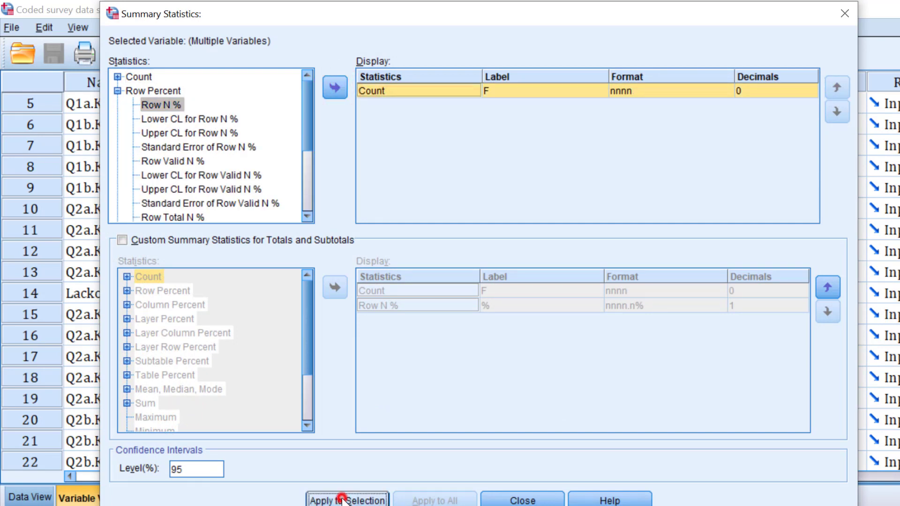
pyautogui.click(519, 500)
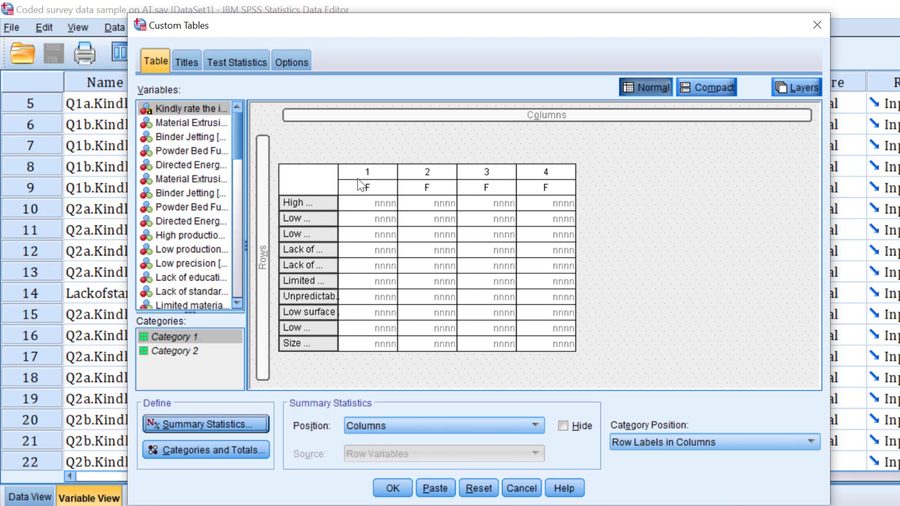
# Hide the F statistic label, run the count-only table, and copy it
pyautogui.click(563, 426)
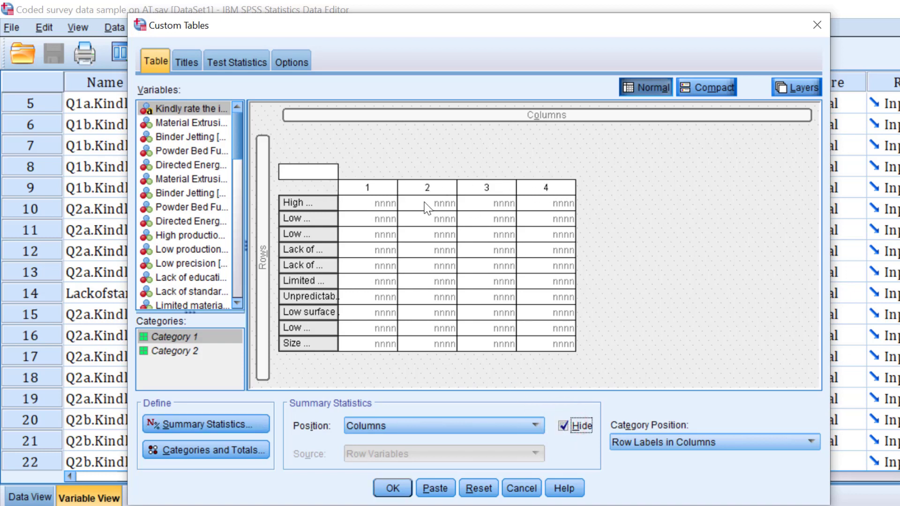
pyautogui.click(393, 488)
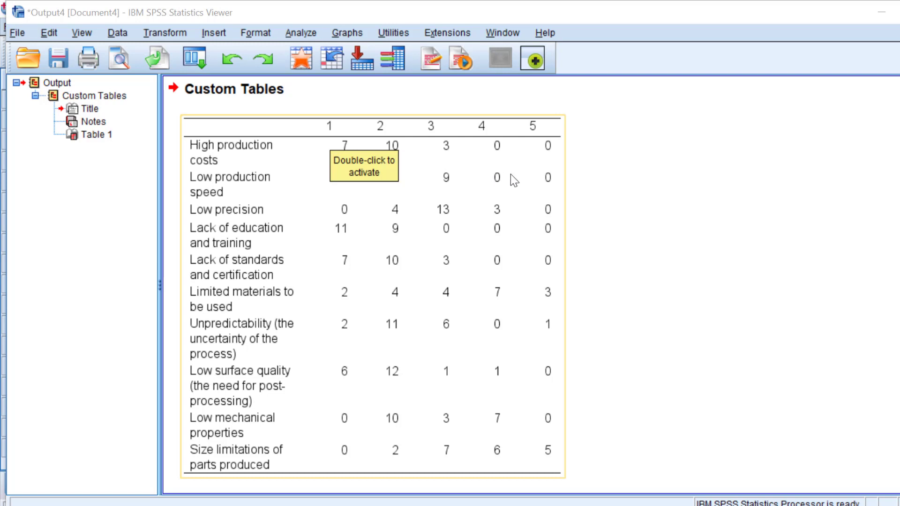
pyautogui.rightClick(441, 167)
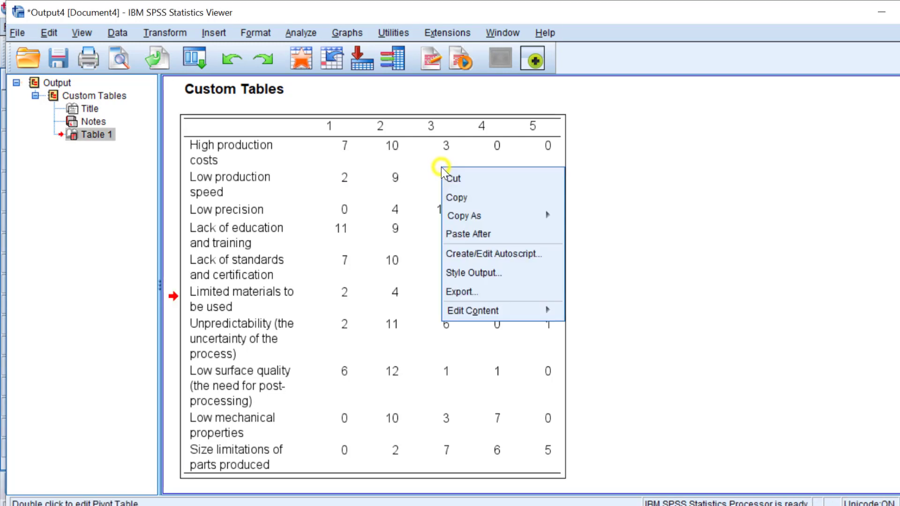
pyautogui.click(460, 193)
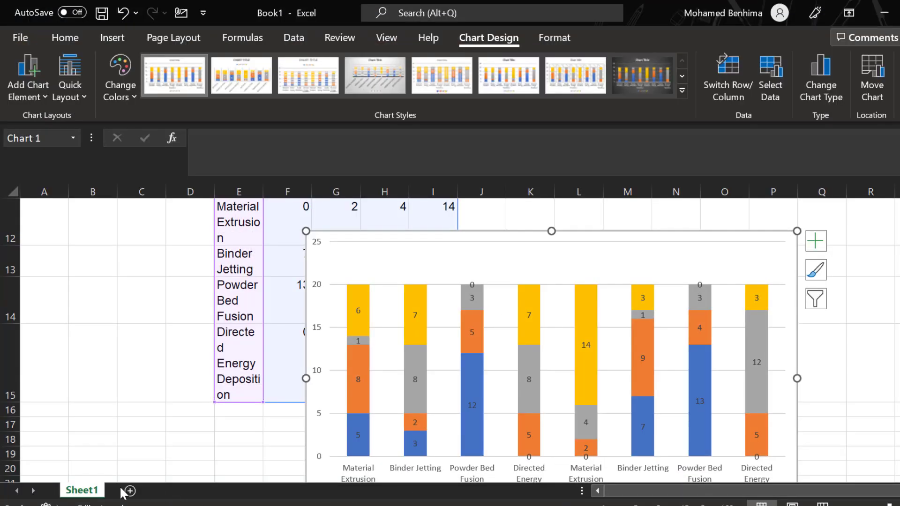
# Paste the SPSS count table at E4 on a new sheet and select the labels and counts
pyautogui.click(129, 491)
pyautogui.click(243, 248)
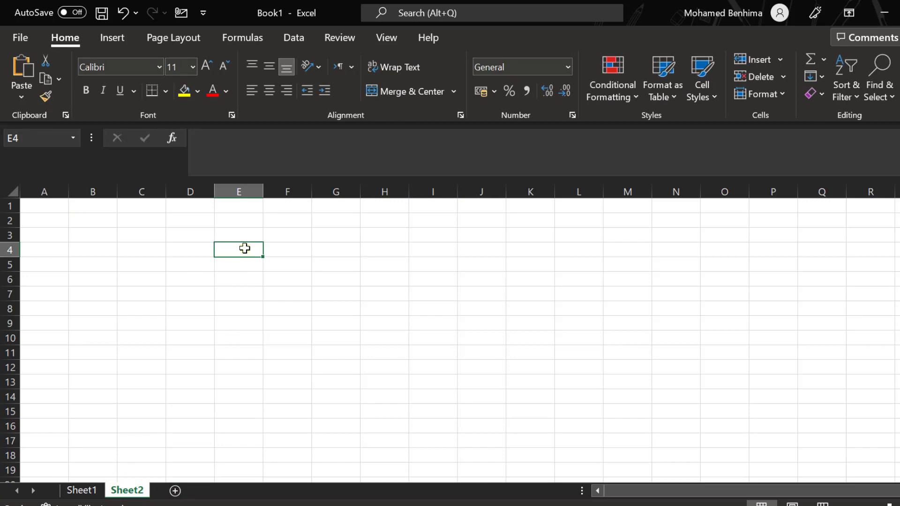
pyautogui.rightClick(244, 248)
pyautogui.click(284, 158)
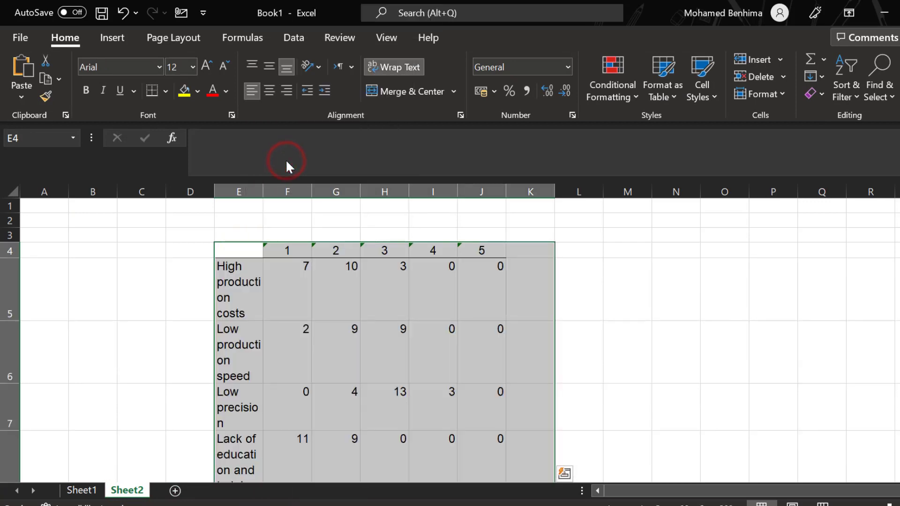
pyautogui.moveTo(235, 252); pyautogui.dragTo(464, 364)
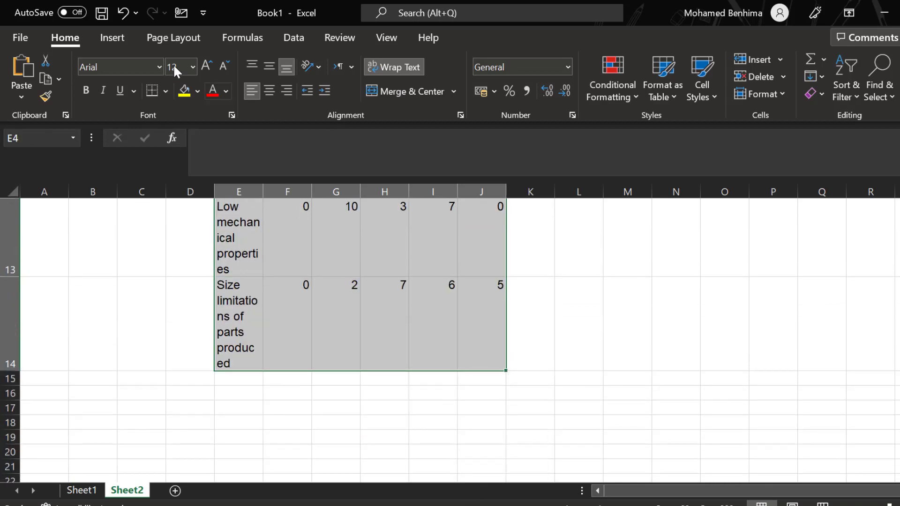
# Insert a stacked bar chart from Recommended Charts and delete its chart title
pyautogui.click(114, 40)
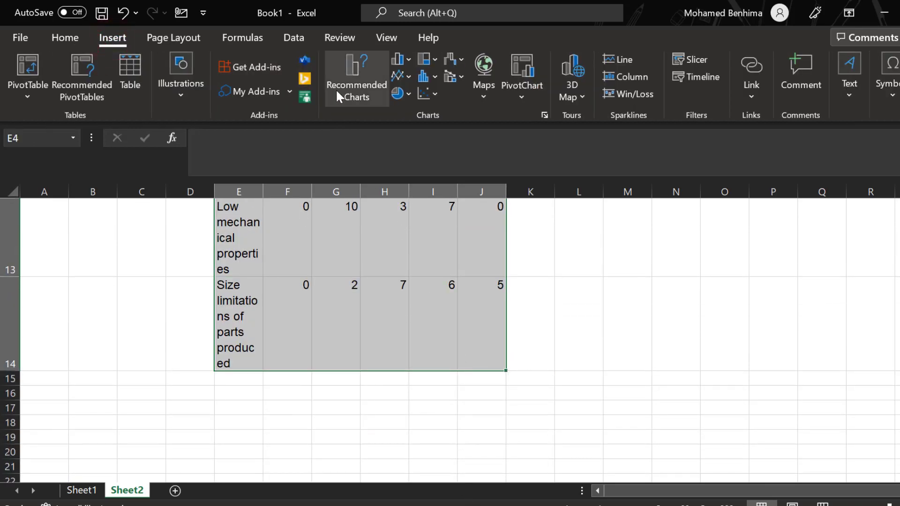
pyautogui.scroll(1, 370, 90)
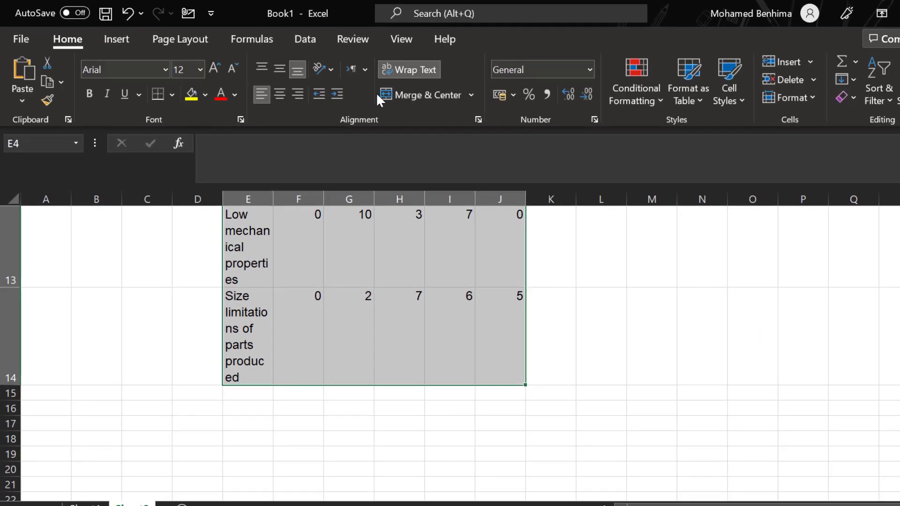
pyautogui.click(118, 40)
pyautogui.click(375, 92)
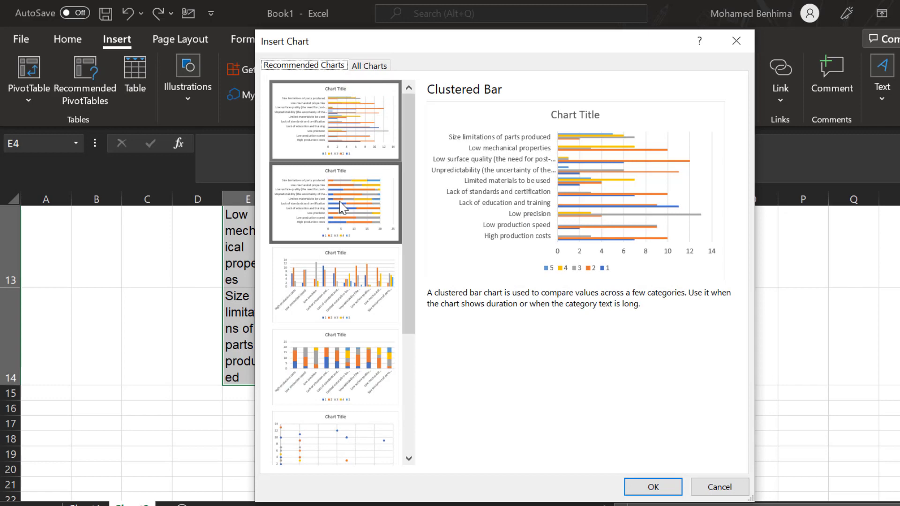
pyautogui.click(340, 205)
pyautogui.click(657, 486)
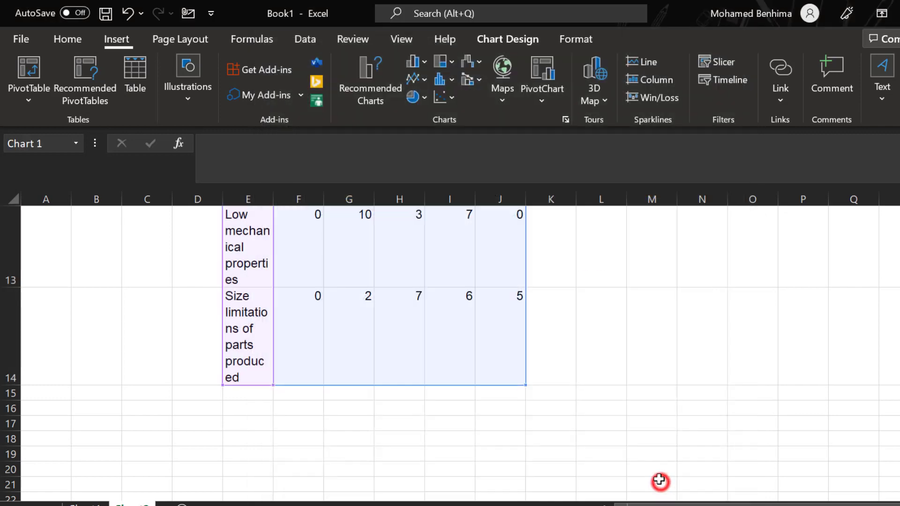
pyautogui.click(510, 262)
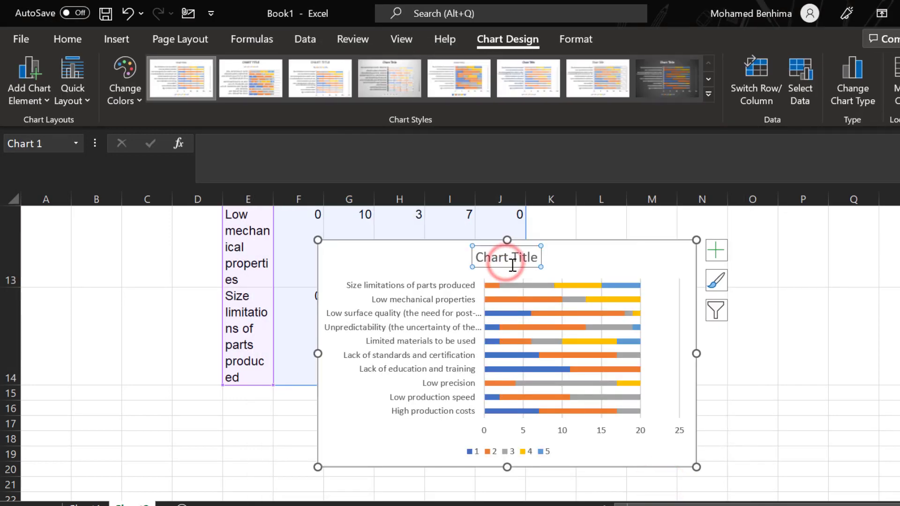
pyautogui.moveTo(507, 268); pyautogui.dragTo(508, 268)
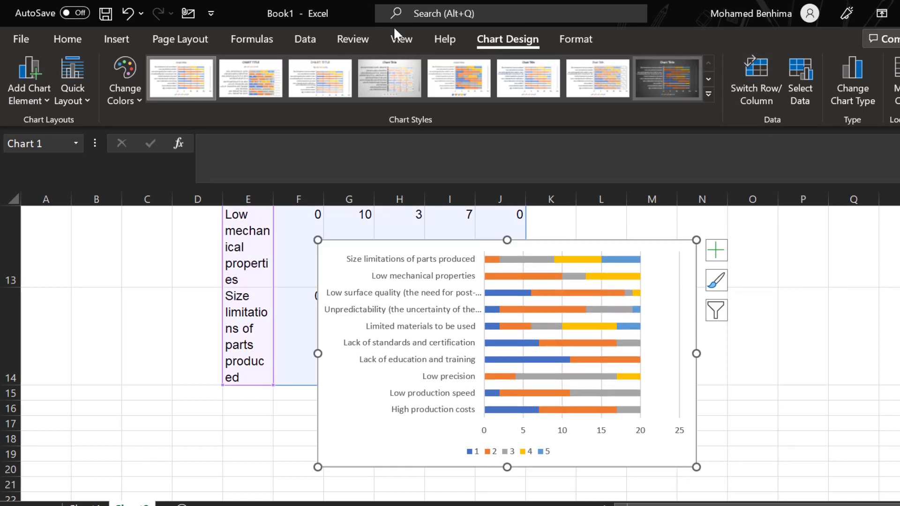
# Add centred data labels, widen the chart so item names fit, and copy the chart
pyautogui.click(39, 101)
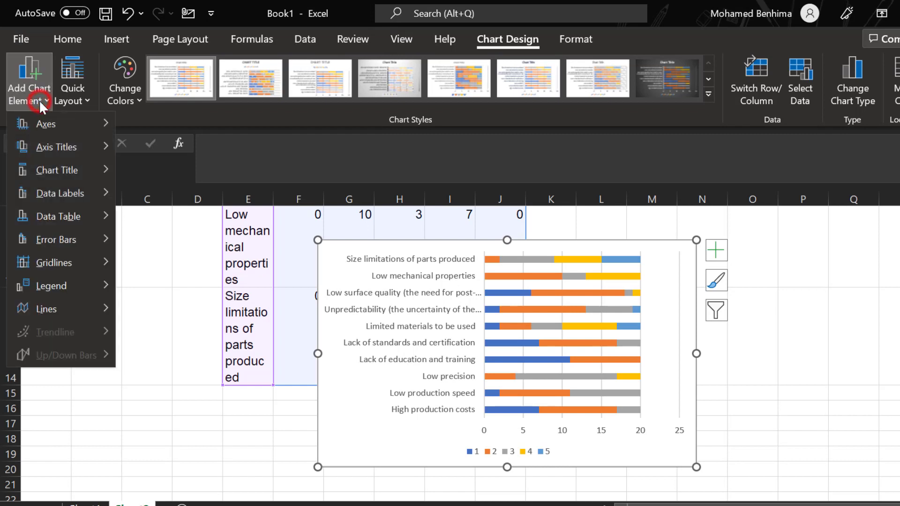
pyautogui.moveTo(71, 189)
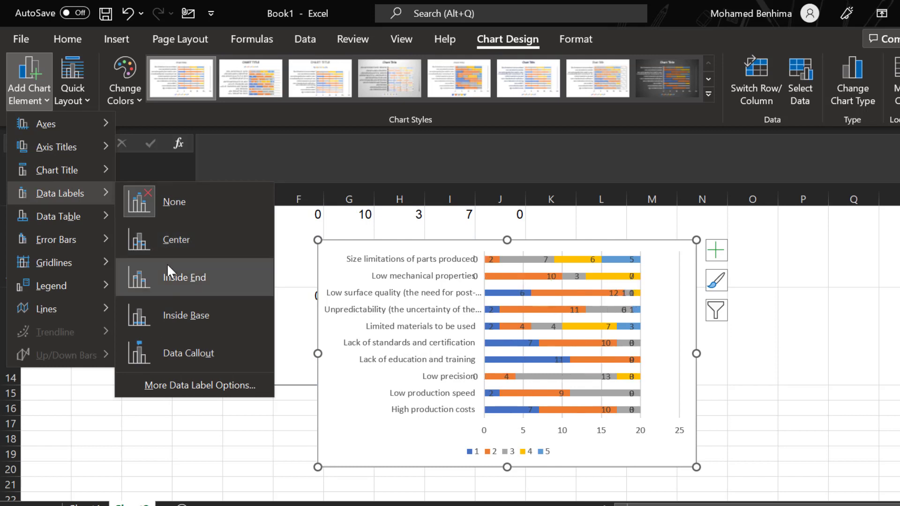
pyautogui.click(167, 234)
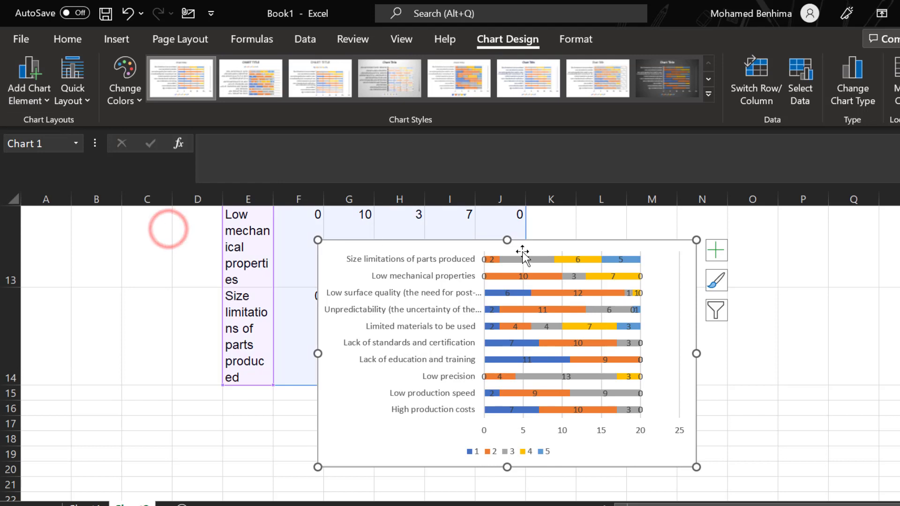
pyautogui.moveTo(697, 354); pyautogui.dragTo(778, 354)
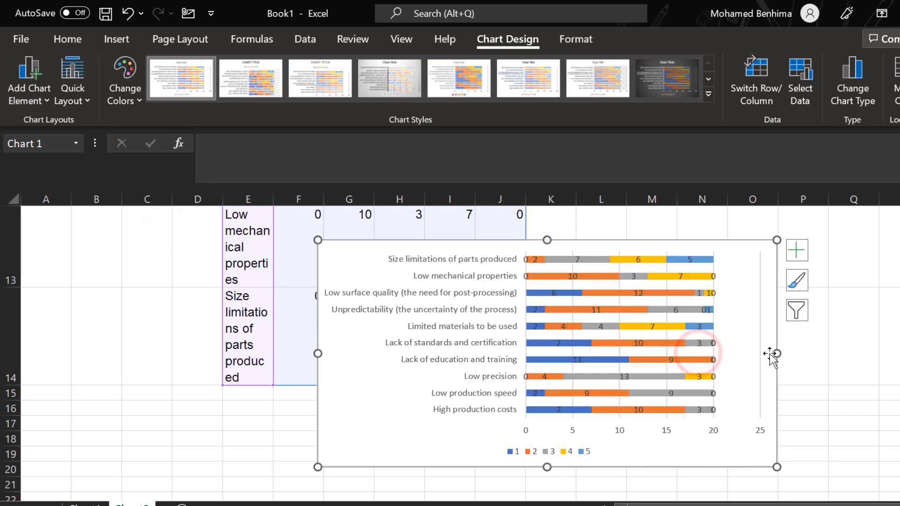
pyautogui.rightClick(347, 243)
pyautogui.click(389, 123)
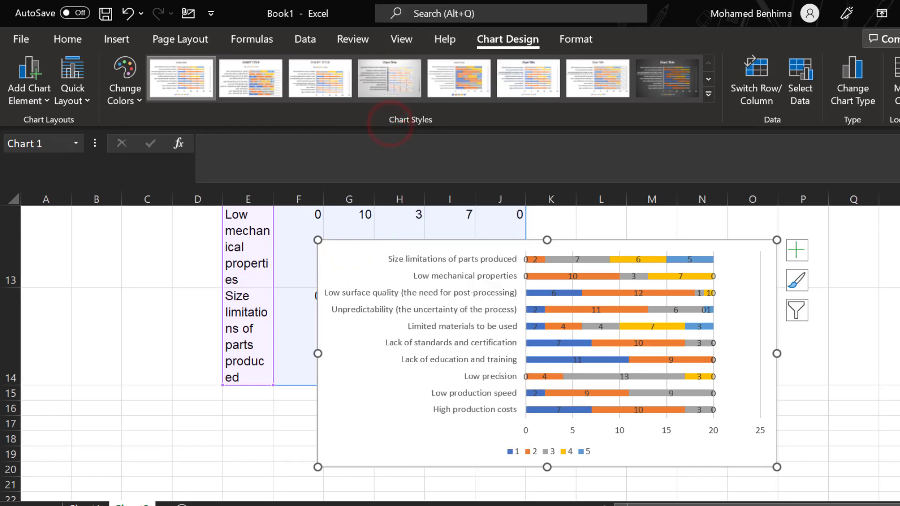
# Paste the labelled Excel stacked bar chart into Word below the Likert frequency table
pyautogui.hotkey('alt', 'Tab')
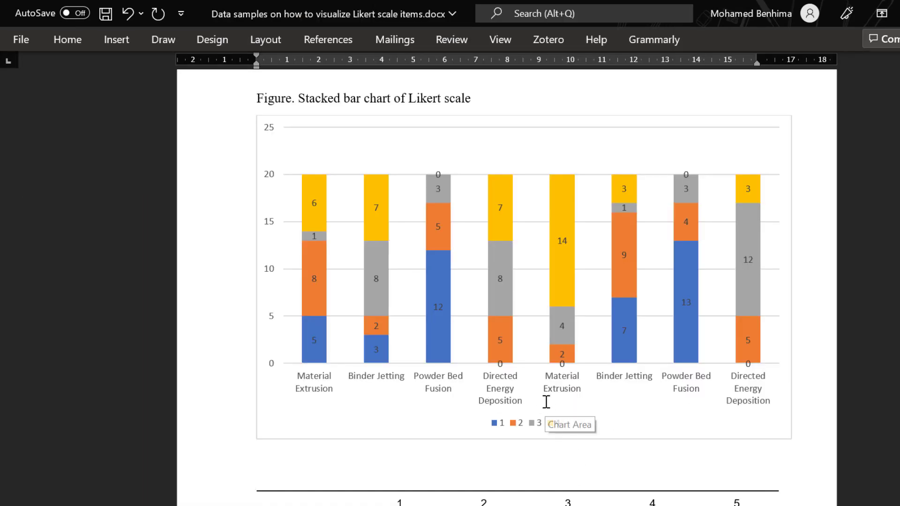
pyautogui.scroll(-15, 545, 403)
pyautogui.scroll(-2, 467, 415)
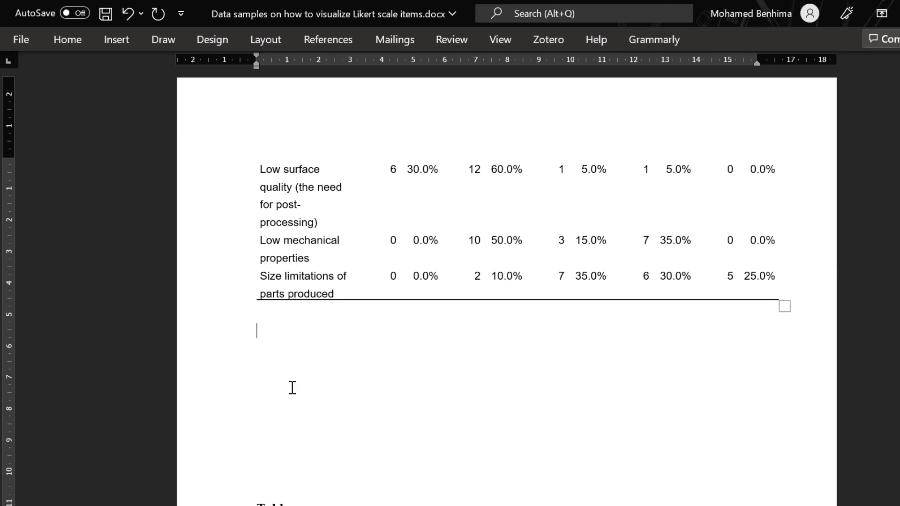
pyautogui.hotkey('ctrl', 'v')
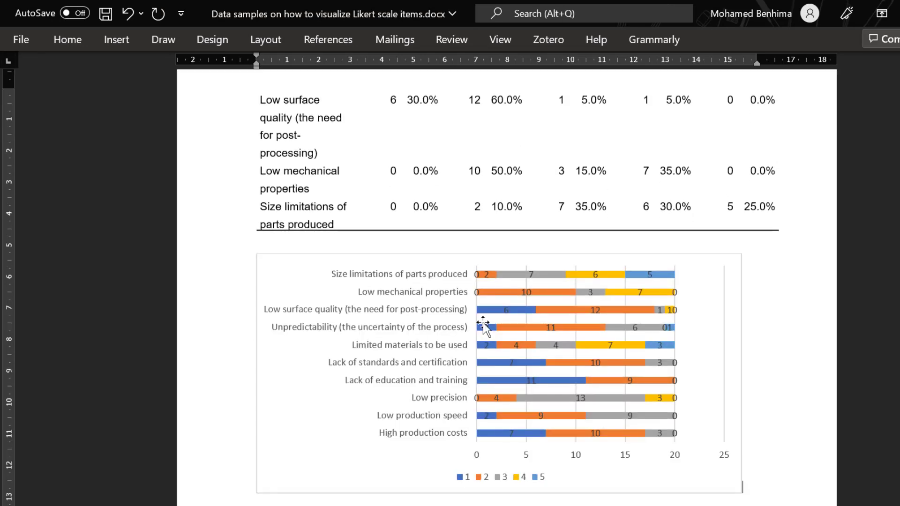
pyautogui.scroll(15, 527, 334)
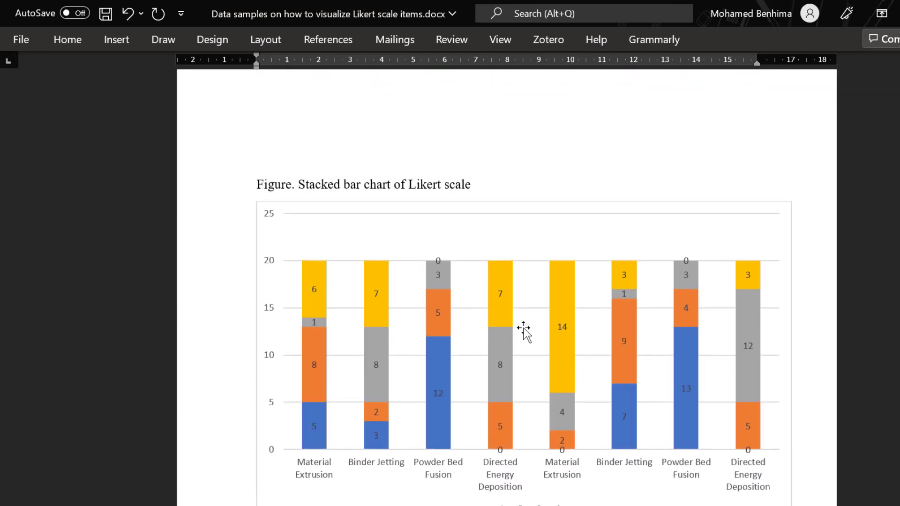
pyautogui.scroll(-3, 526, 333)
pyautogui.scroll(-5, 525, 331)
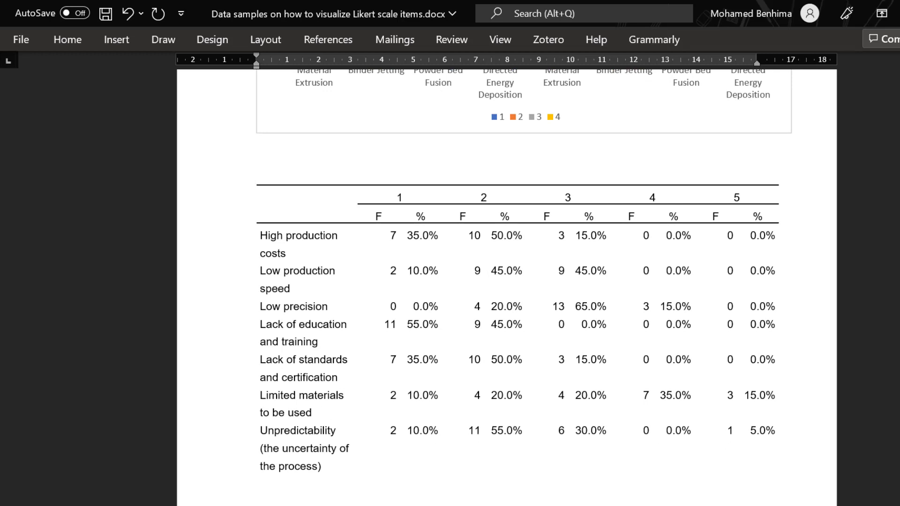
pyautogui.hotkey('alt', 'Tab')
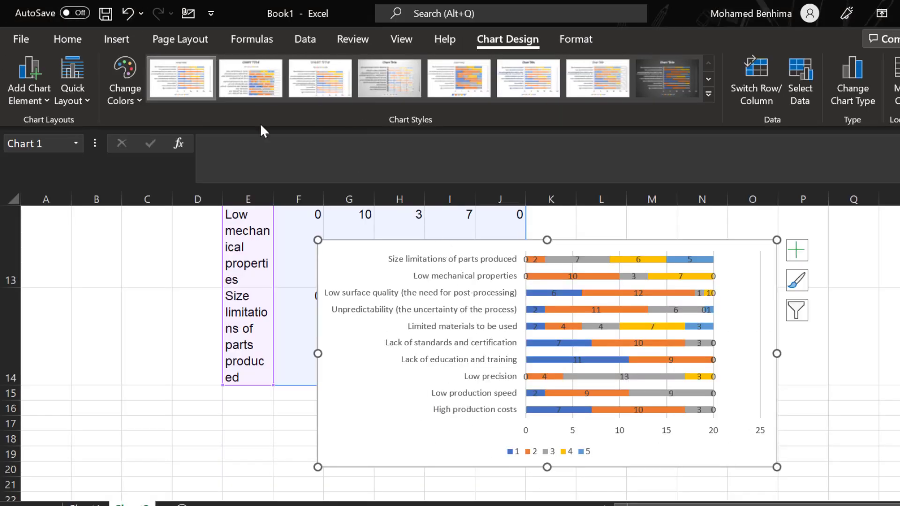
# Replace the stacked bar chart with a recommended Stacked Column chart
pyautogui.click(384, 243)
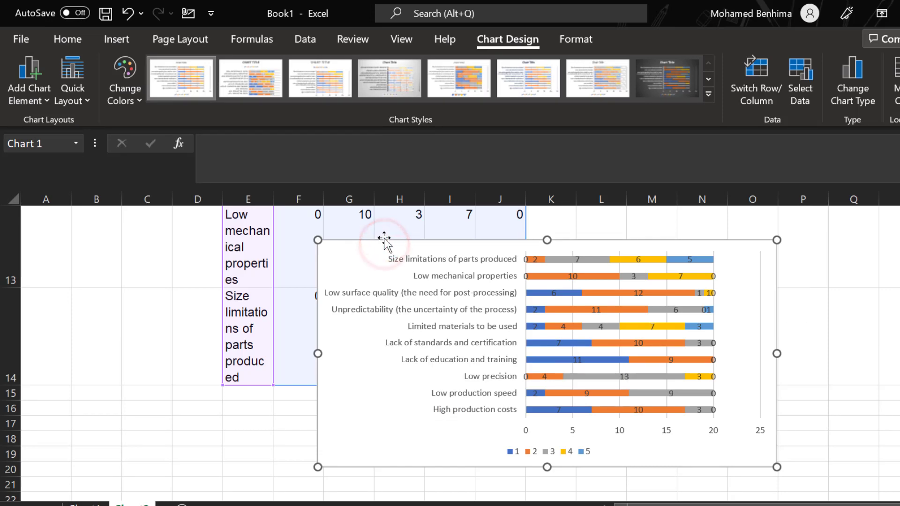
pyautogui.press('Delete')
pyautogui.click(117, 38)
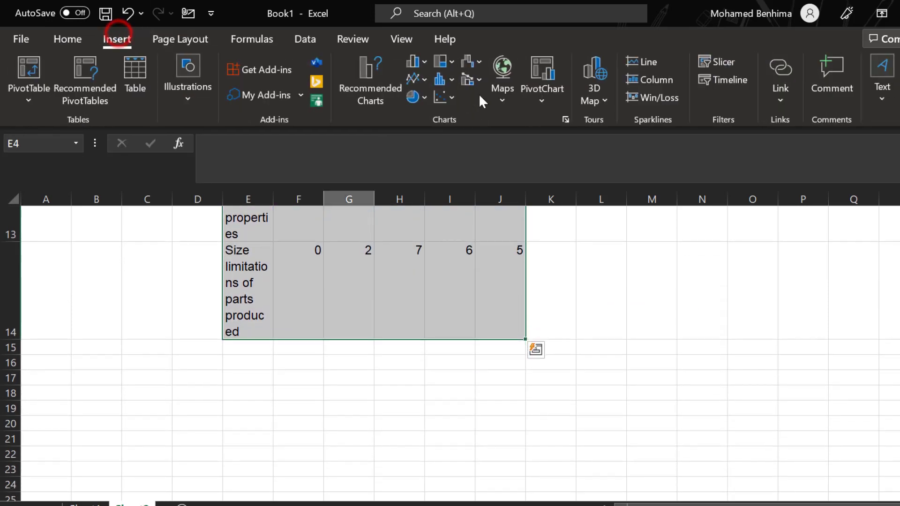
pyautogui.click(378, 100)
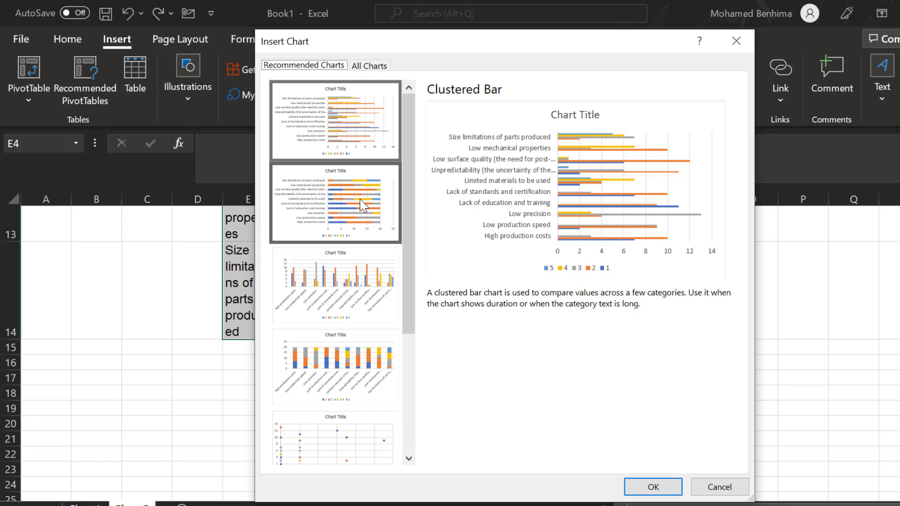
pyautogui.click(350, 360)
pyautogui.click(634, 489)
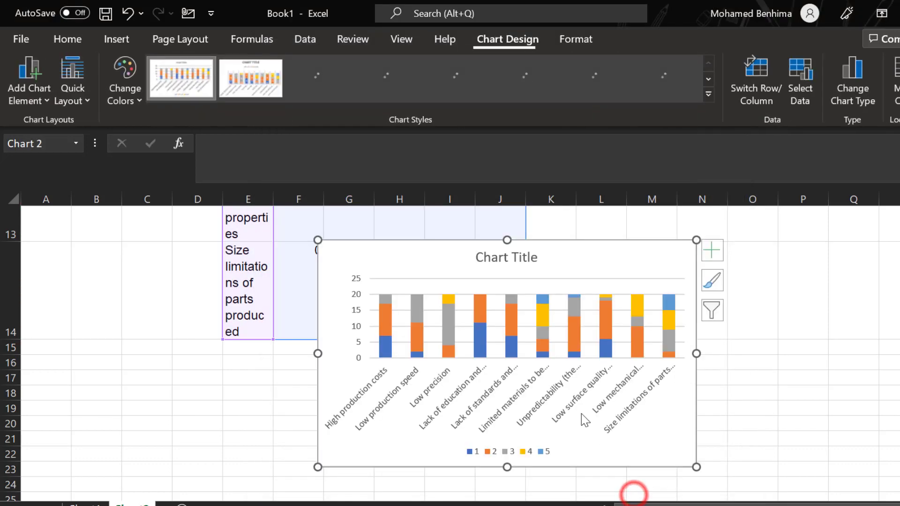
# Remove the column chart's title and add centred data labels
pyautogui.click(528, 265)
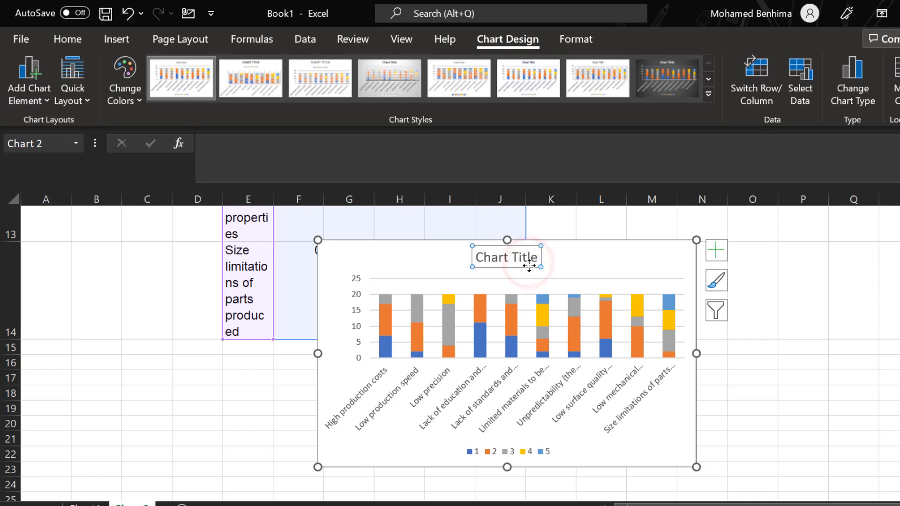
pyautogui.press('Delete')
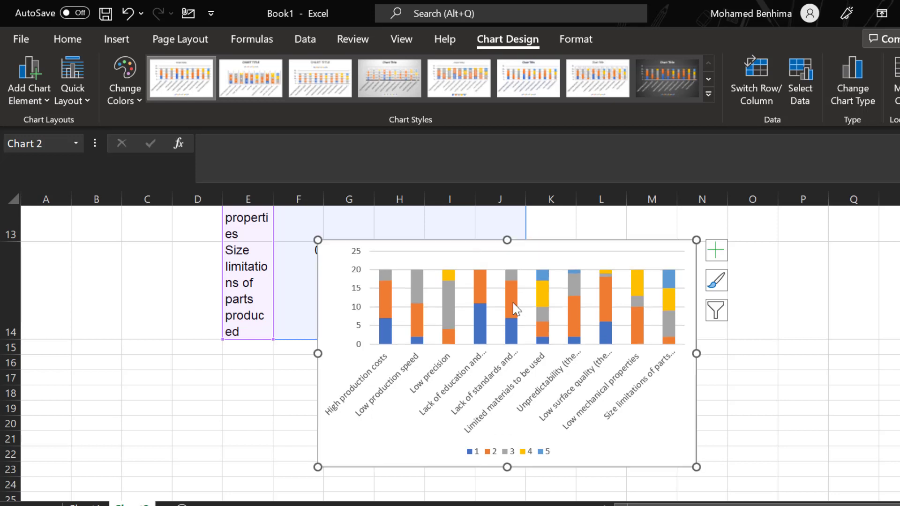
pyautogui.click(511, 302)
pyautogui.click(534, 239)
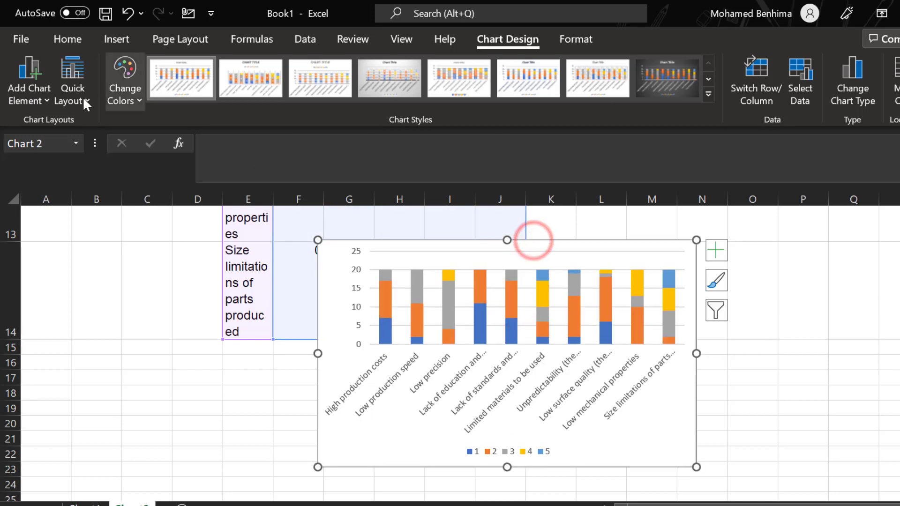
pyautogui.click(48, 98)
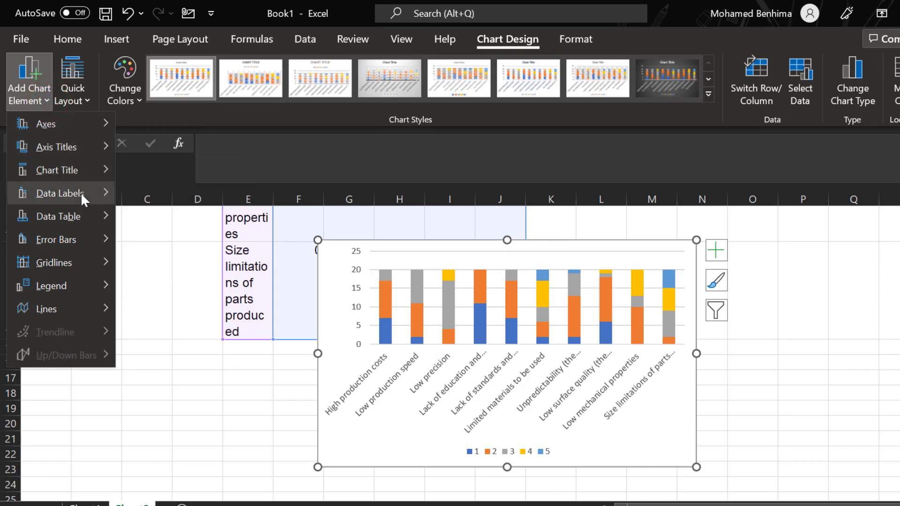
pyautogui.click(161, 243)
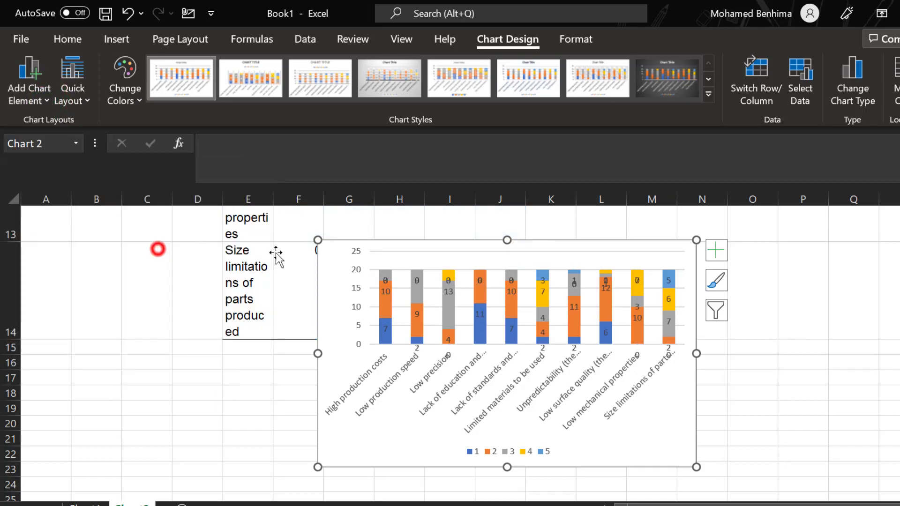
# Copy the stacked column chart for pasting into Word
pyautogui.rightClick(429, 252)
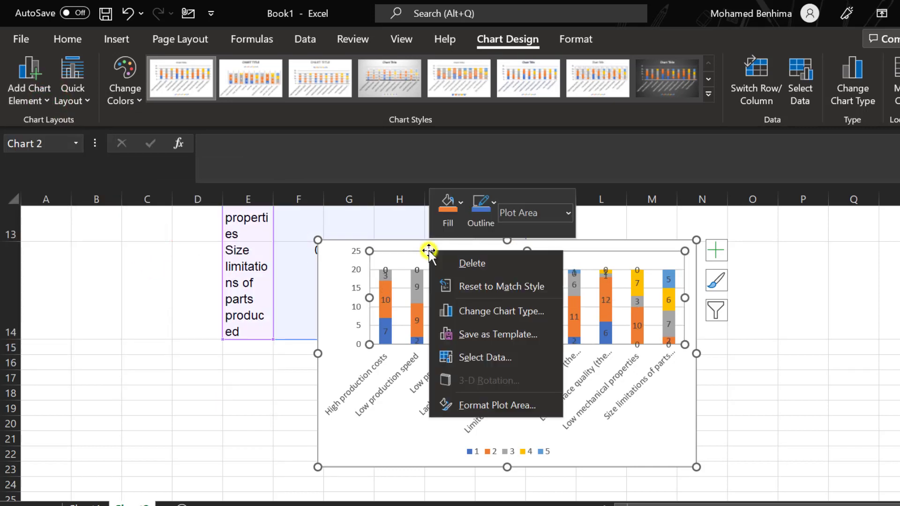
pyautogui.rightClick(396, 245)
pyautogui.click(441, 117)
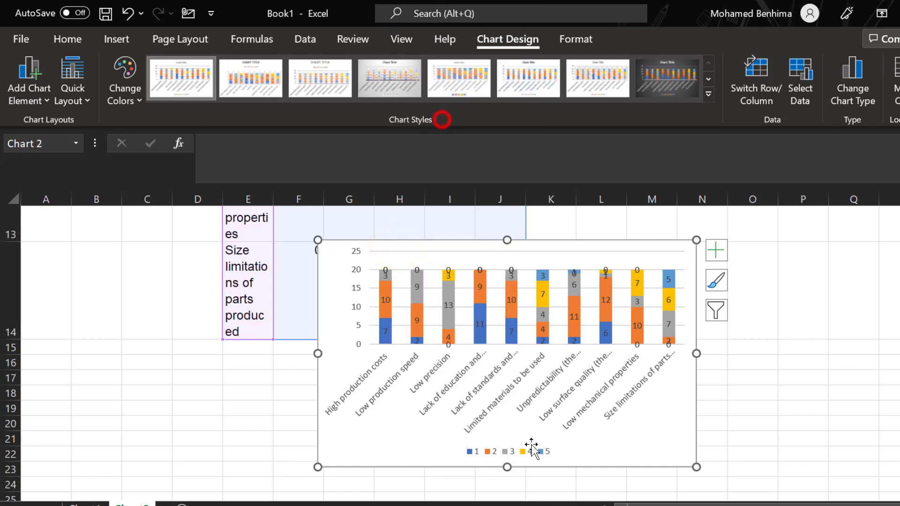
pyautogui.hotkey('alt', 'Tab')
# Paste the stacked column chart below the bar chart and enlarge it so item names fit
pyautogui.hotkey('ctrl', 'v')
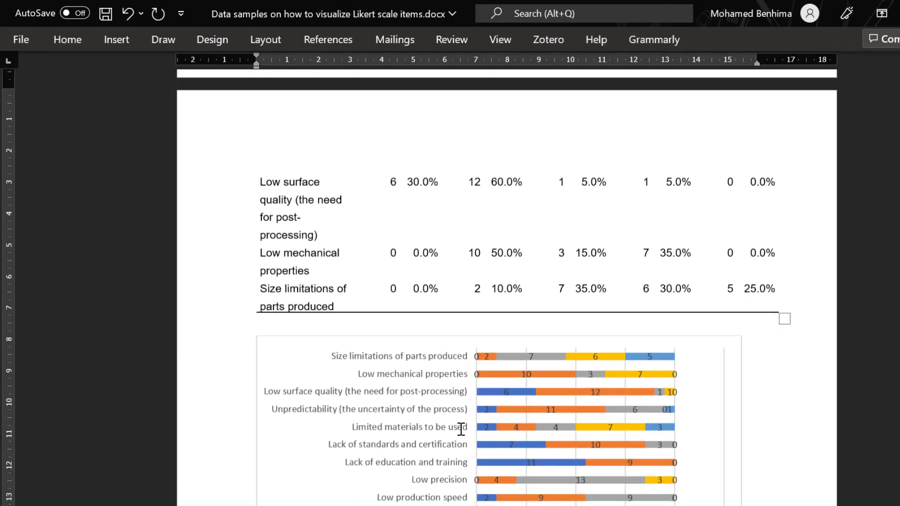
pyautogui.click(342, 464)
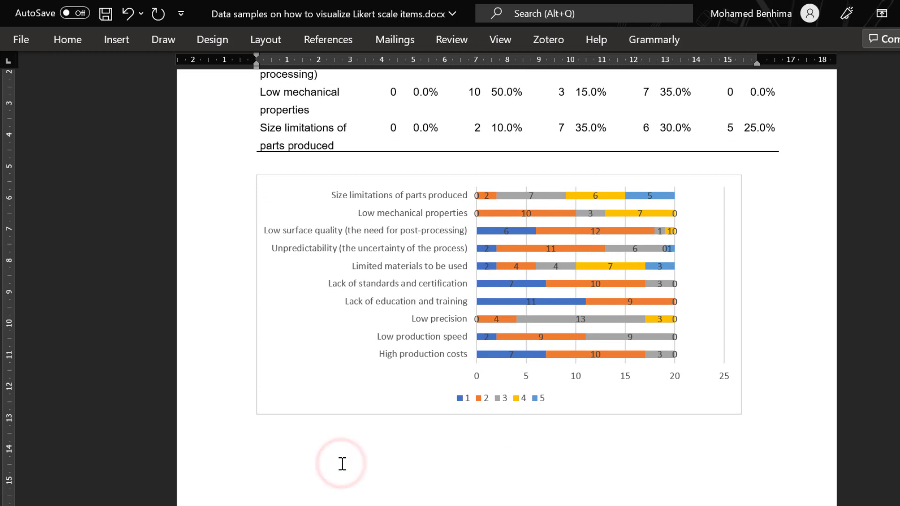
pyautogui.hotkey('ctrl', 'v')
pyautogui.click(603, 472)
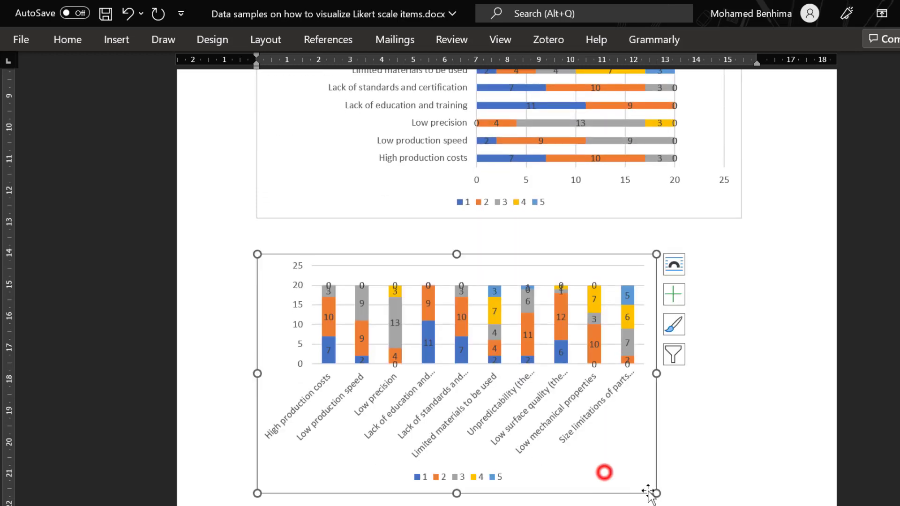
pyautogui.moveTo(656, 493); pyautogui.dragTo(752, 497)
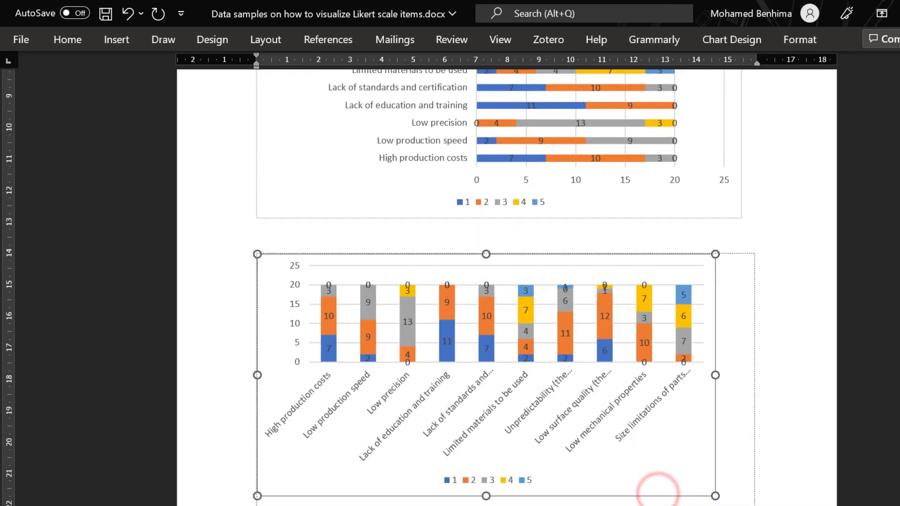
pyautogui.scroll(-3, 656, 453)
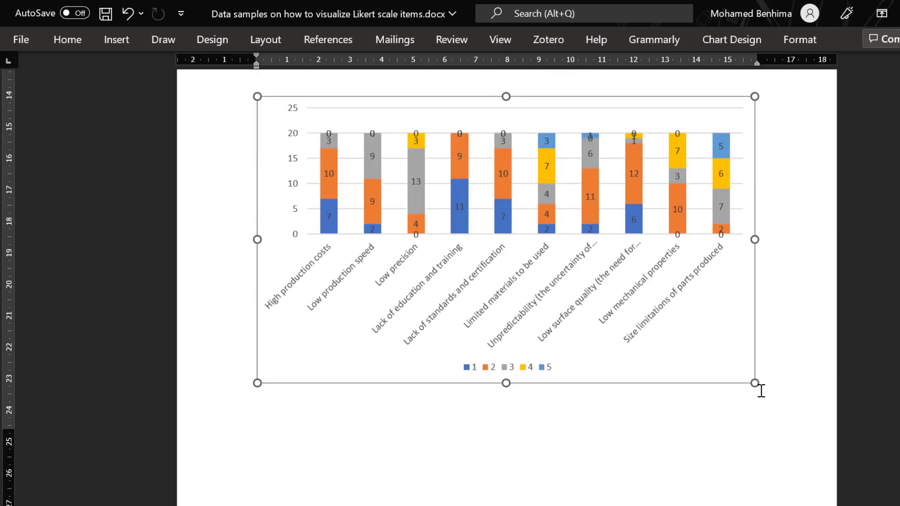
pyautogui.moveTo(755, 384); pyautogui.dragTo(780, 500)
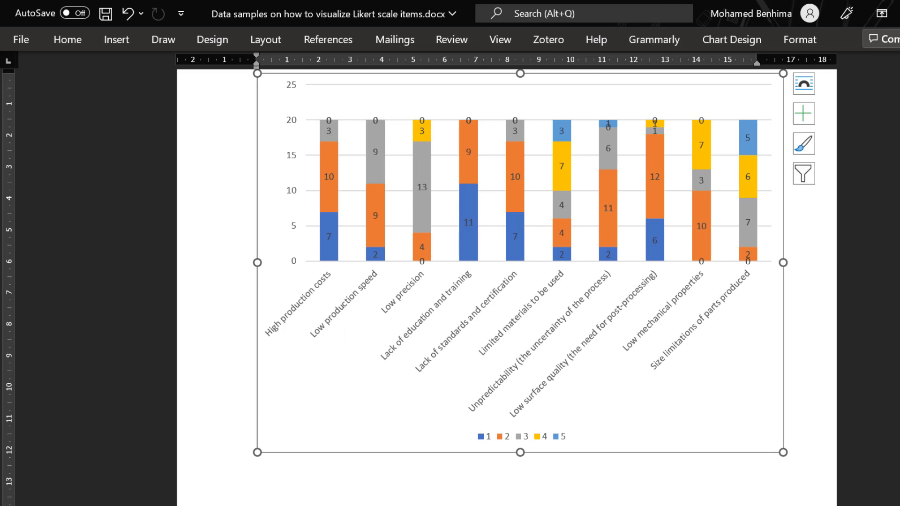
pyautogui.click(720, 482)
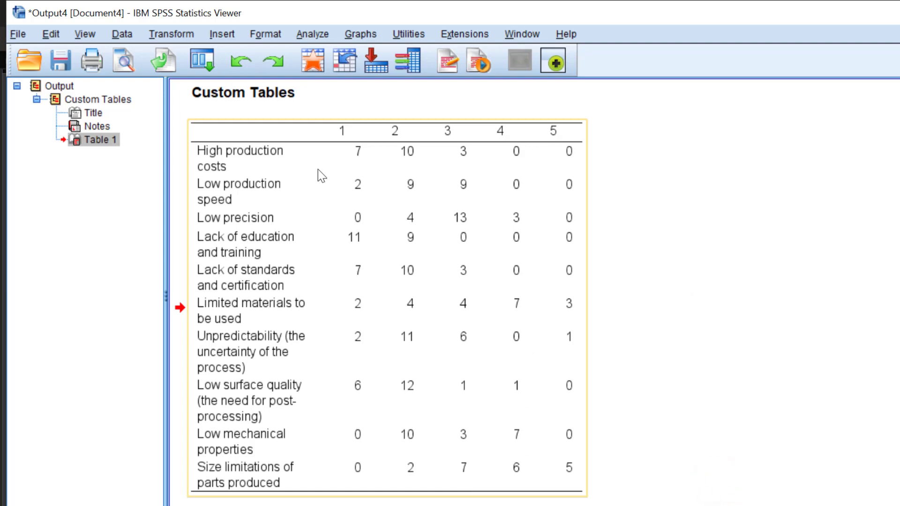
# Transpose the counts pivot table so the problems become columns
pyautogui.doubleClick(258, 131)
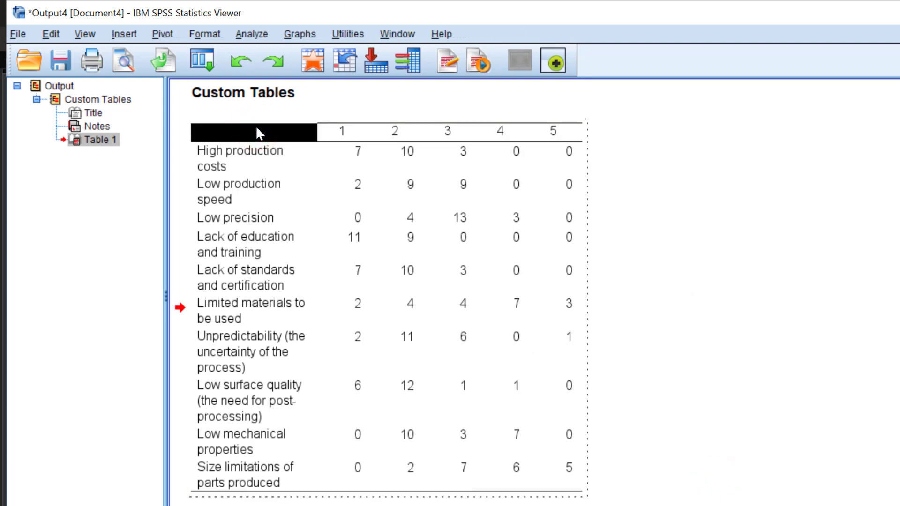
pyautogui.click(165, 35)
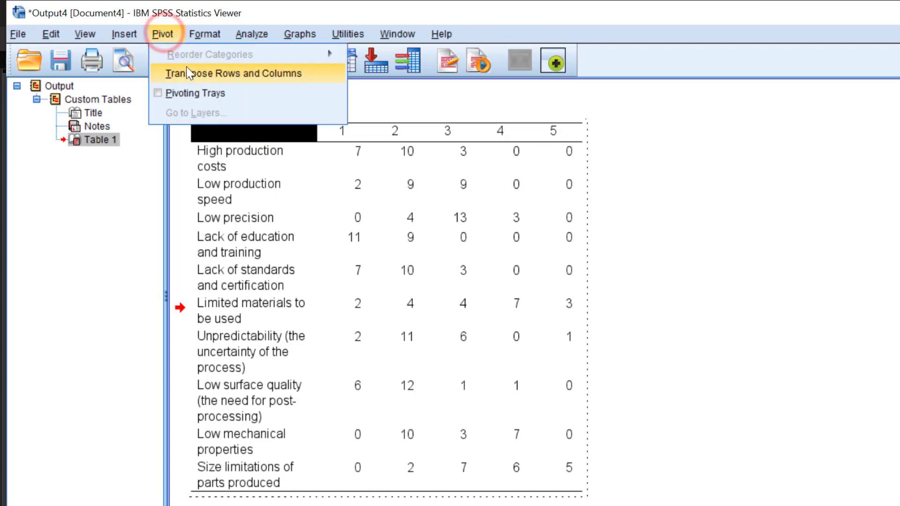
pyautogui.click(279, 75)
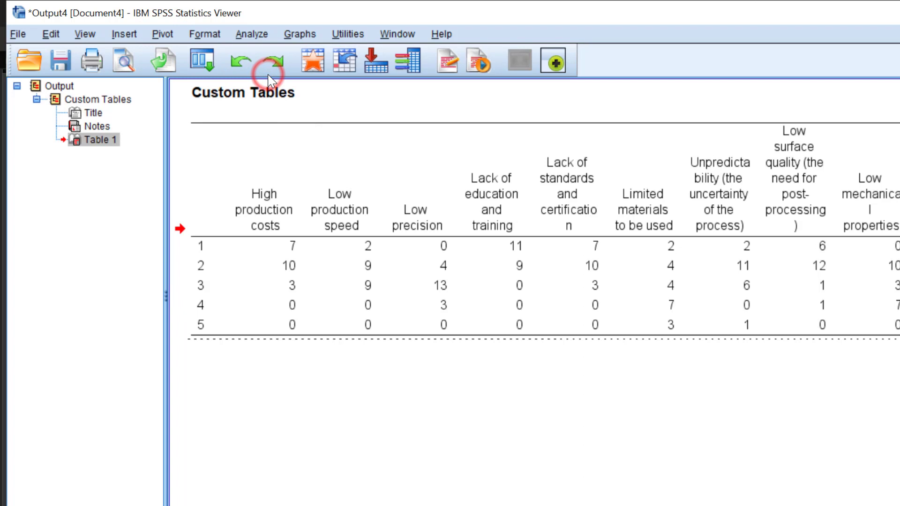
# Create a bar chart from the transposed counts table
pyautogui.click(222, 148)
pyautogui.rightClick(215, 148)
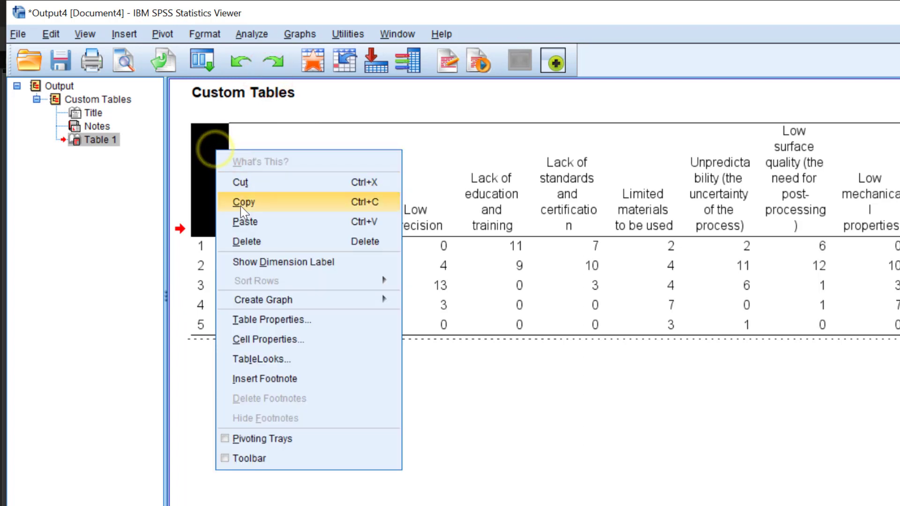
pyautogui.moveTo(269, 304)
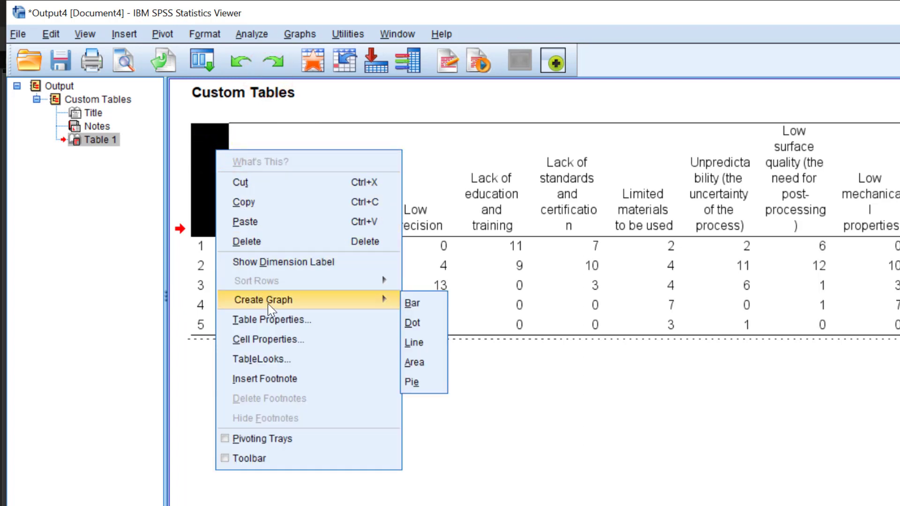
pyautogui.click(416, 303)
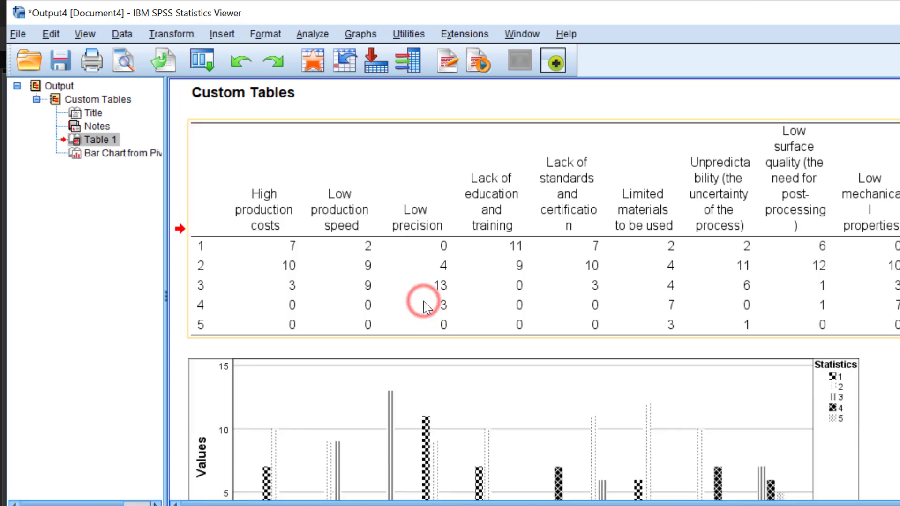
pyautogui.scroll(-10, 450, 302)
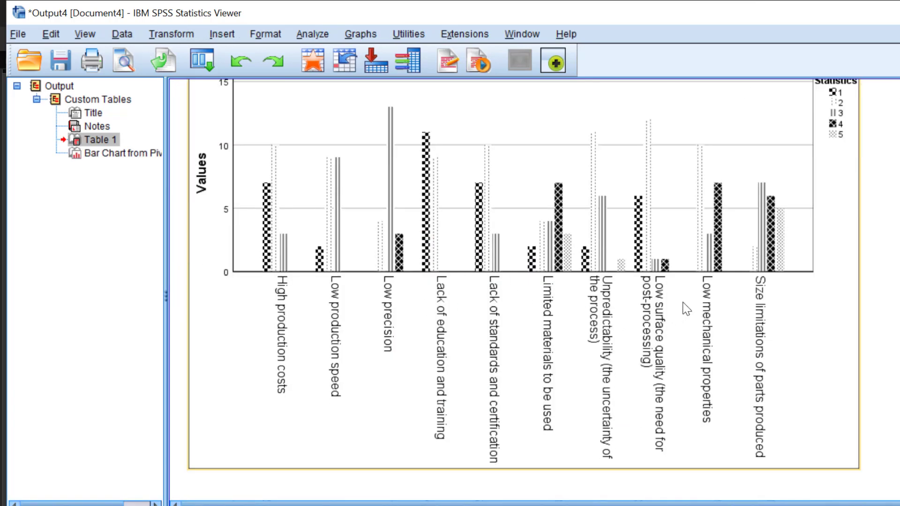
pyautogui.scroll(5, 617, 292)
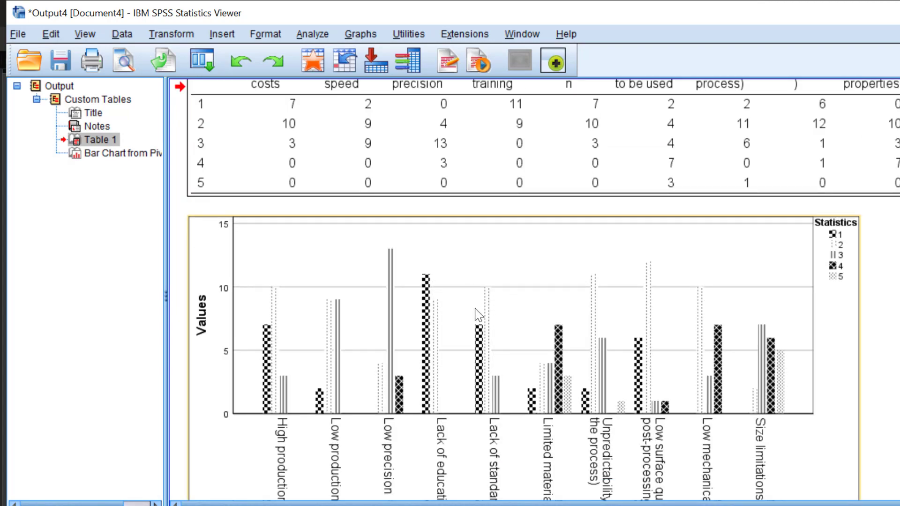
# In Chart Editor, switch the bars from clustered to stacked so each problem totals 20
pyautogui.doubleClick(443, 312)
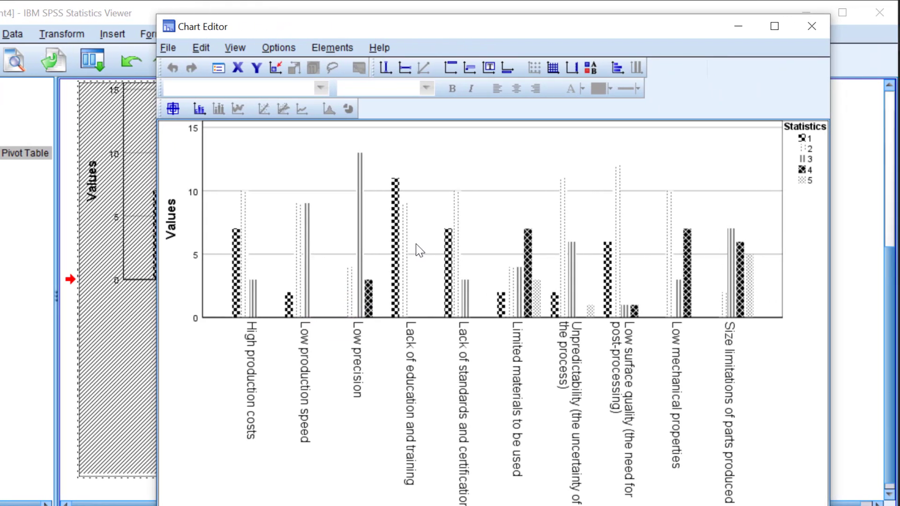
pyautogui.doubleClick(415, 244)
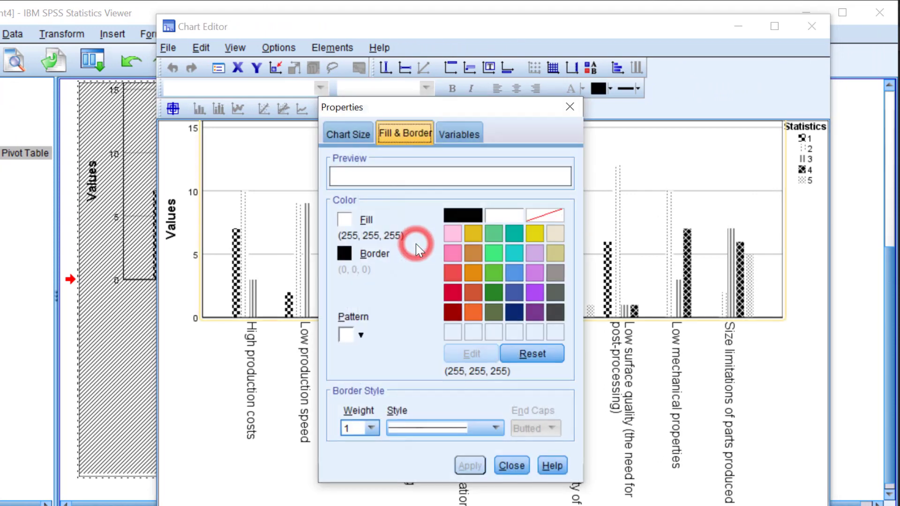
pyautogui.click(454, 137)
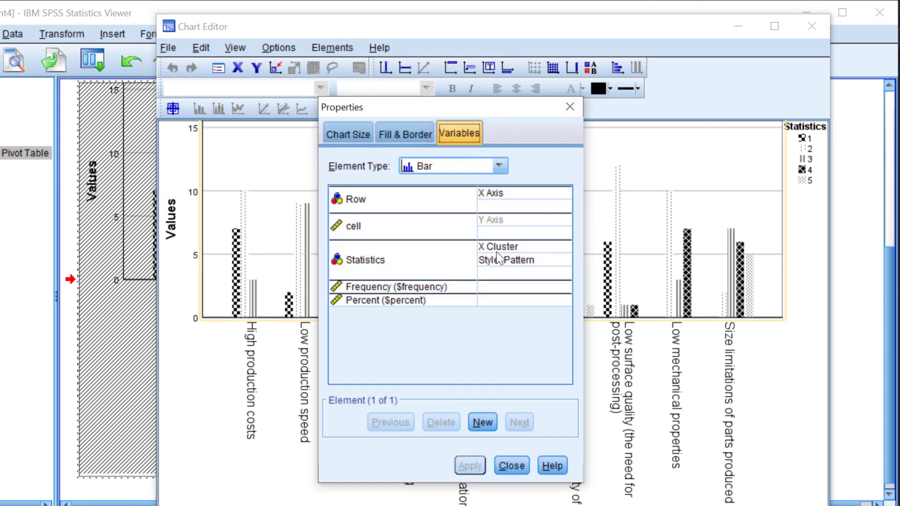
pyautogui.click(515, 253)
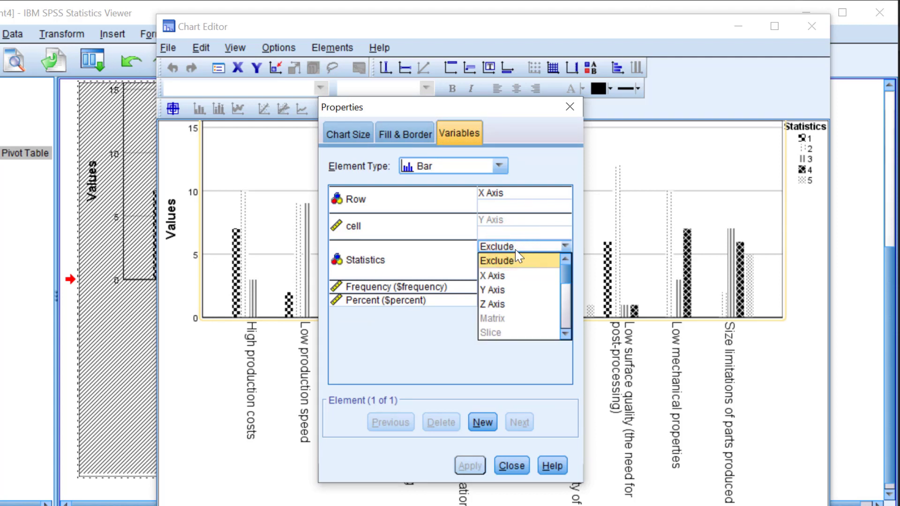
pyautogui.scroll(-2, 528, 282)
pyautogui.scroll(-7, 528, 282)
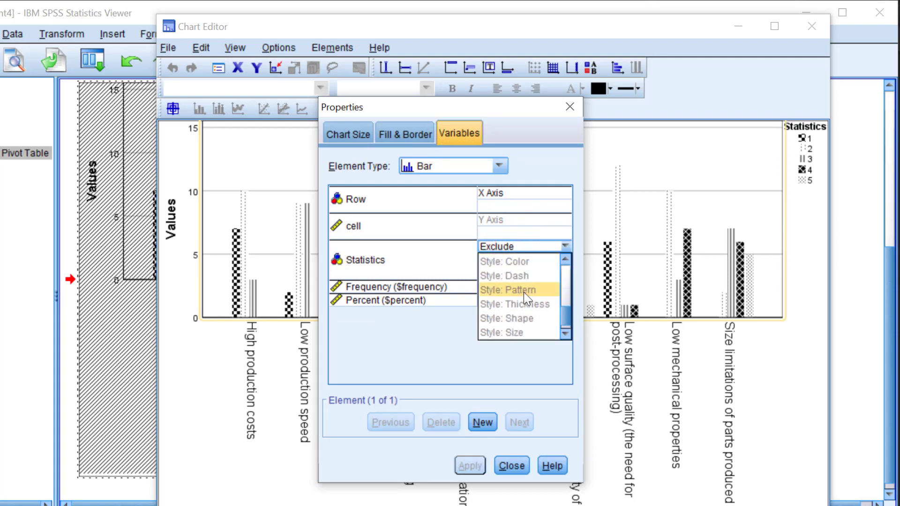
pyautogui.scroll(5, 524, 292)
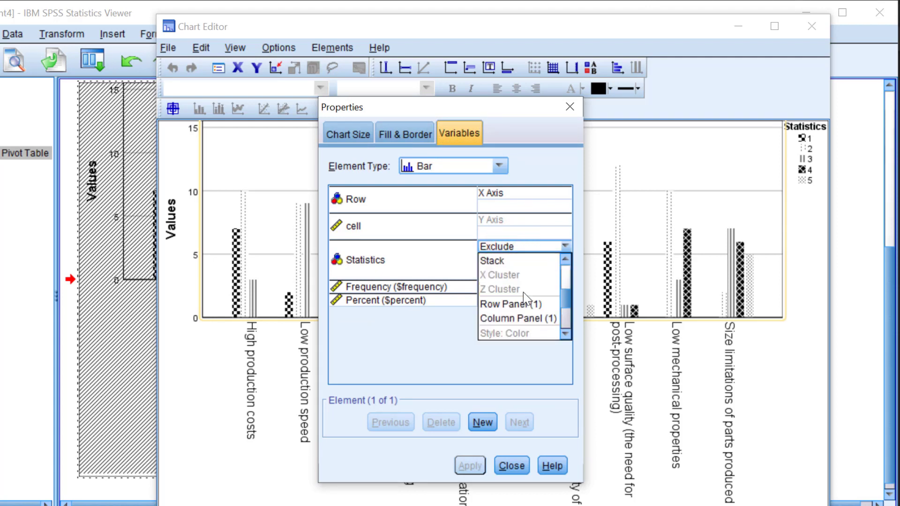
pyautogui.click(499, 261)
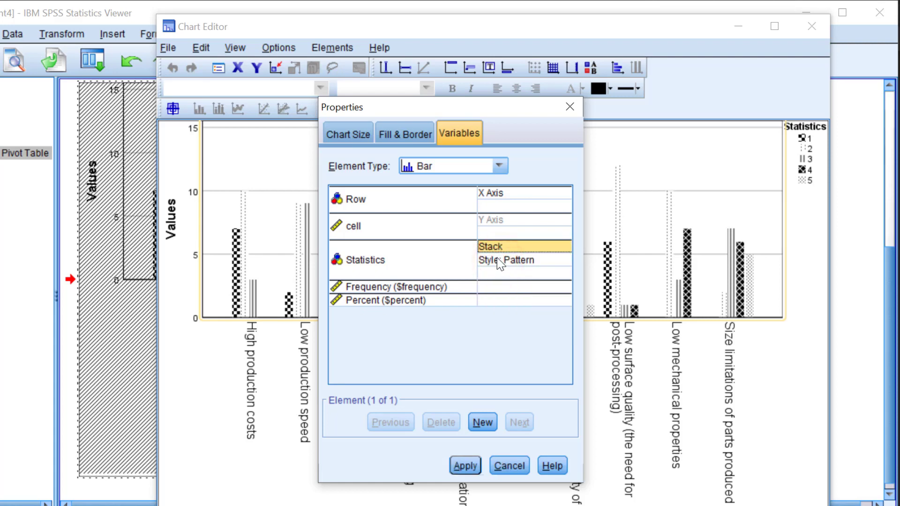
pyautogui.click(469, 464)
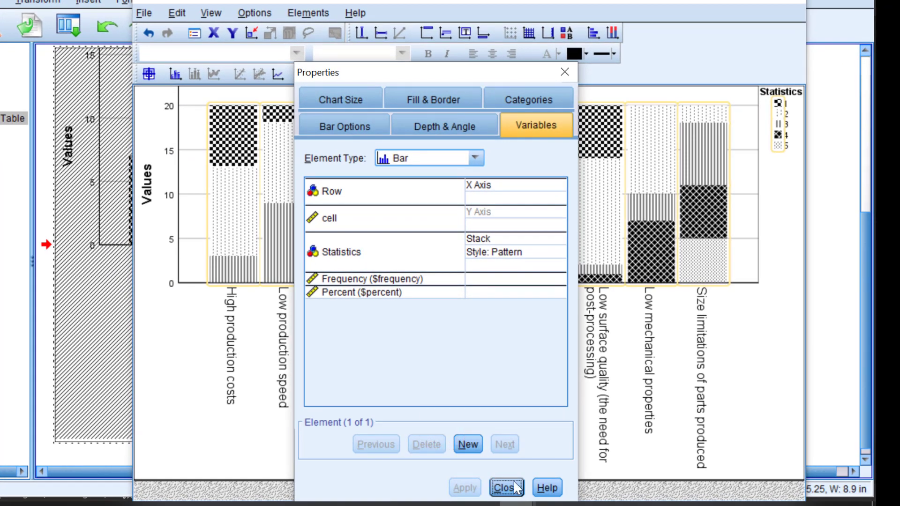
pyautogui.click(514, 487)
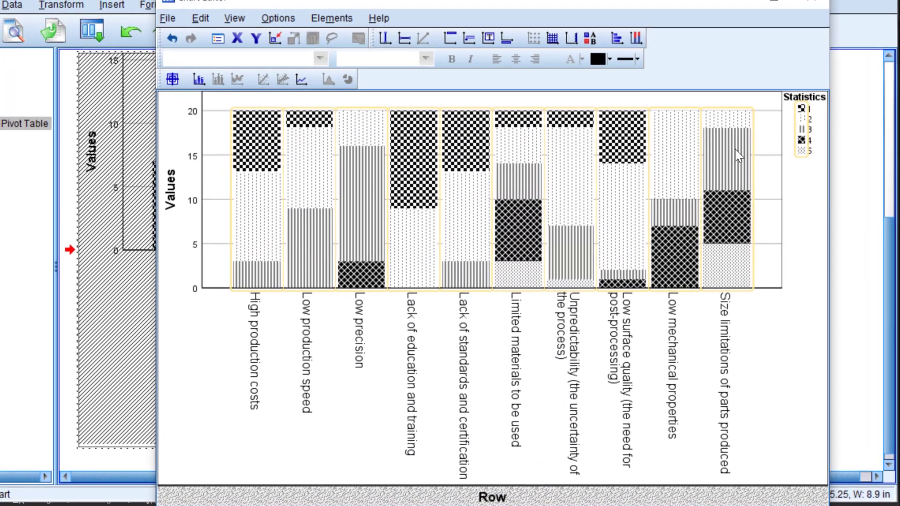
# Turn on data labels for the SPSS stacked bars
pyautogui.click(335, 20)
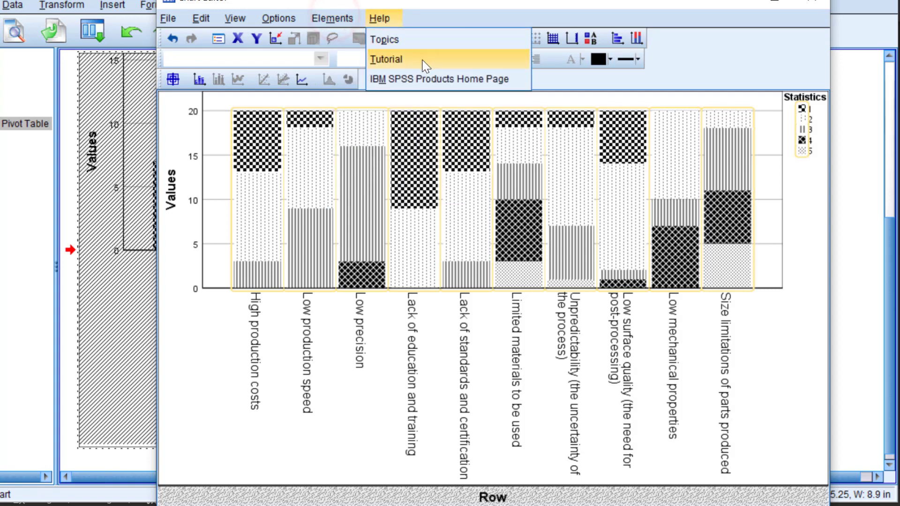
pyautogui.click(333, 58)
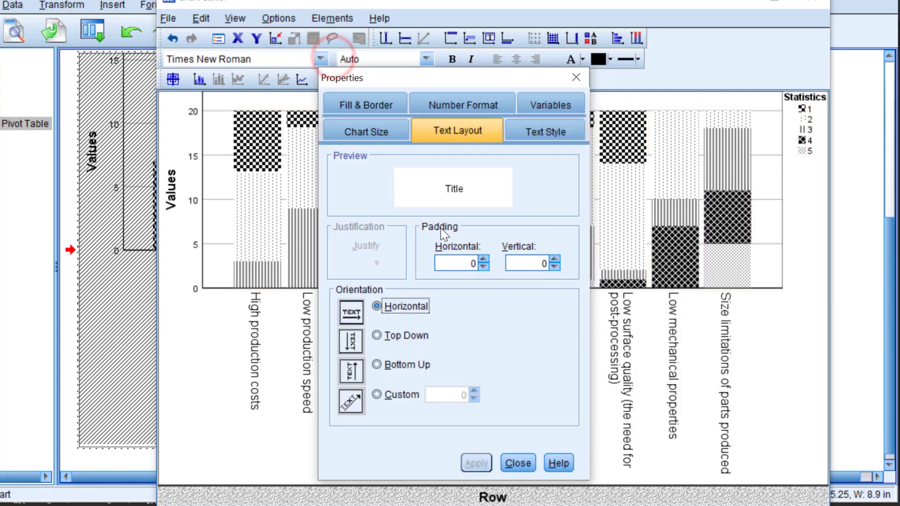
pyautogui.click(516, 463)
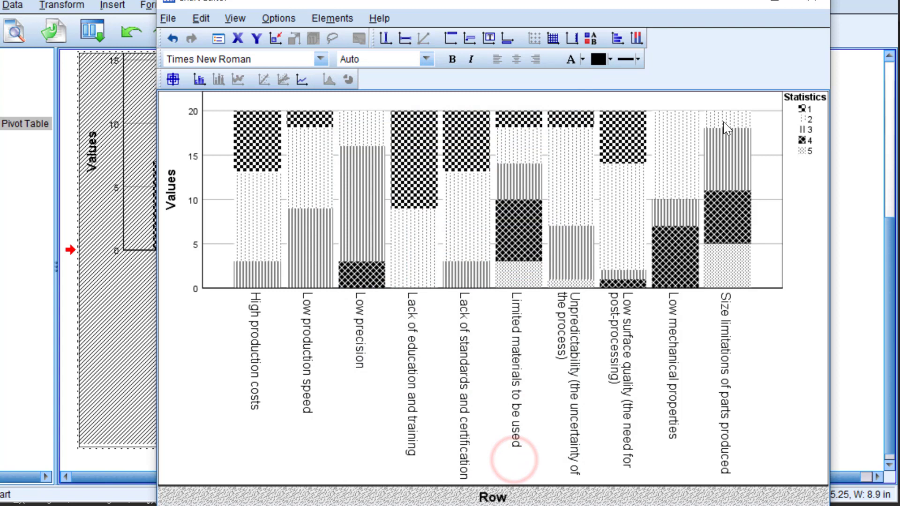
# Label every segment of the first five bars, High production costs through Lack of standards
pyautogui.click(329, 19)
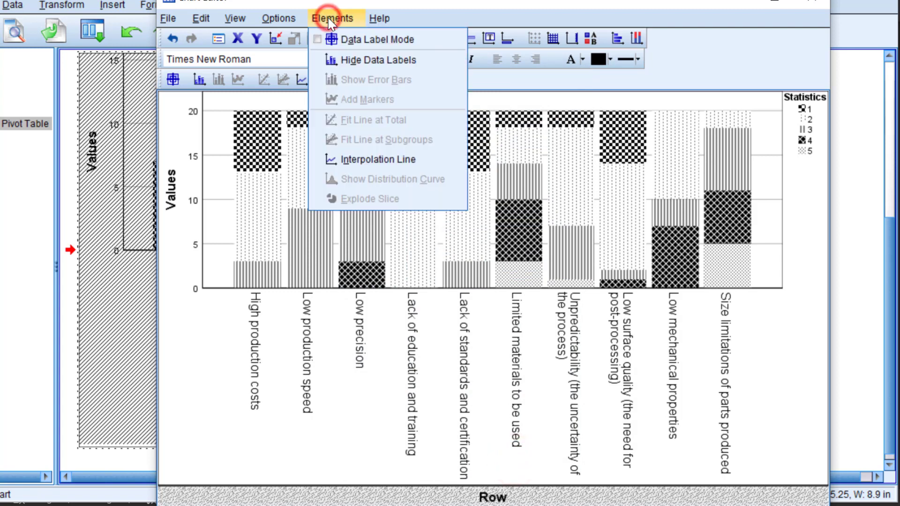
pyautogui.click(346, 40)
pyautogui.click(267, 127)
pyautogui.click(264, 194)
pyautogui.click(257, 273)
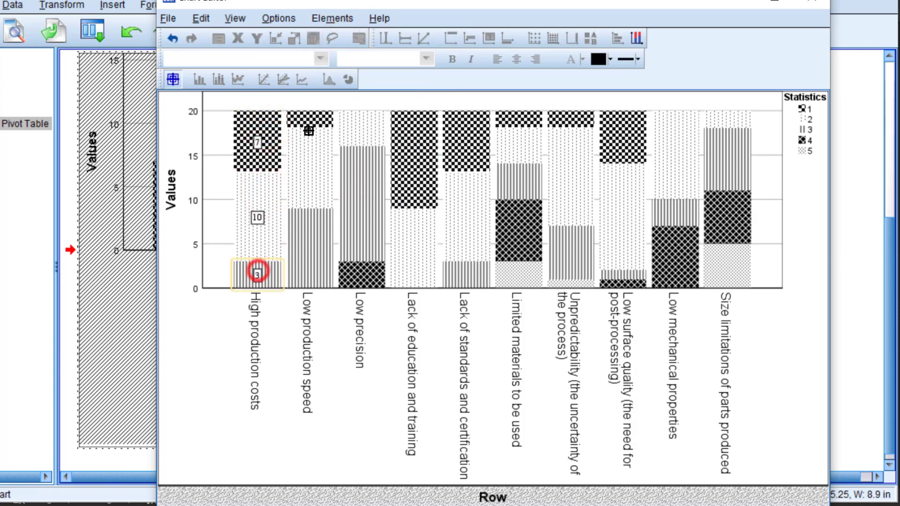
pyautogui.click(310, 121)
pyautogui.click(308, 155)
pyautogui.click(314, 220)
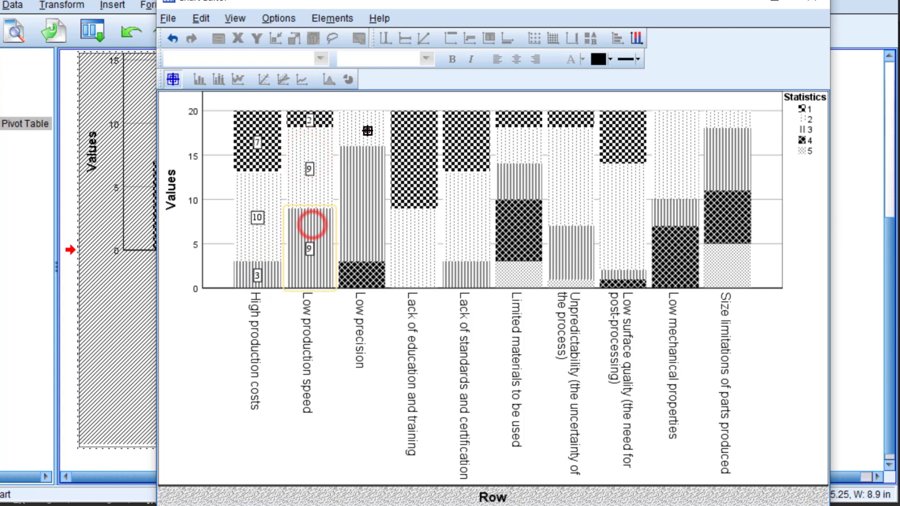
pyautogui.click(367, 130)
pyautogui.click(367, 186)
pyautogui.click(368, 273)
pyautogui.click(424, 241)
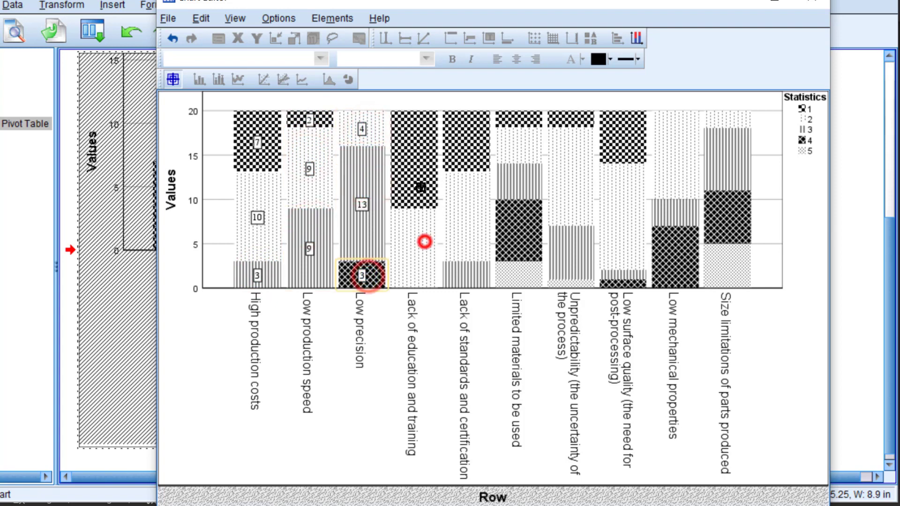
pyautogui.click(410, 162)
pyautogui.click(454, 140)
pyautogui.click(462, 195)
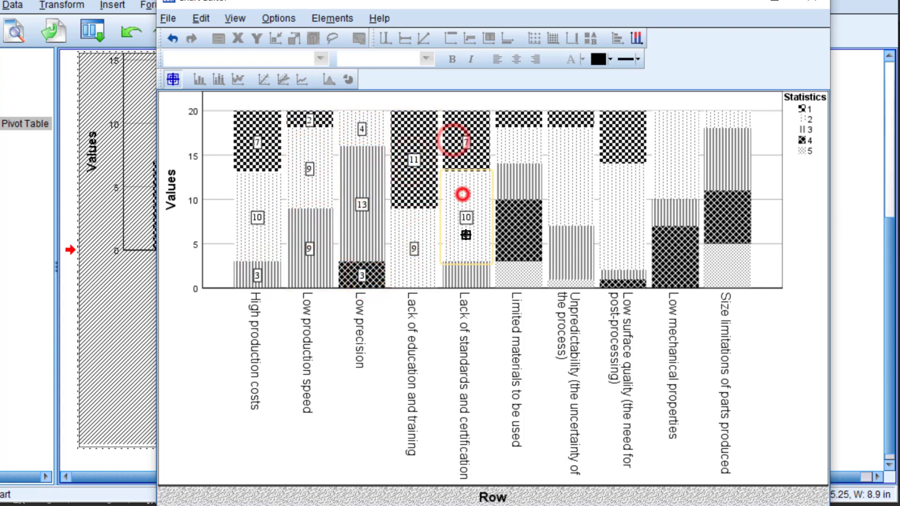
pyautogui.click(466, 275)
# Label every segment of the remaining bars, Limited materials through Size limitations
pyautogui.click(518, 117)
pyautogui.click(518, 146)
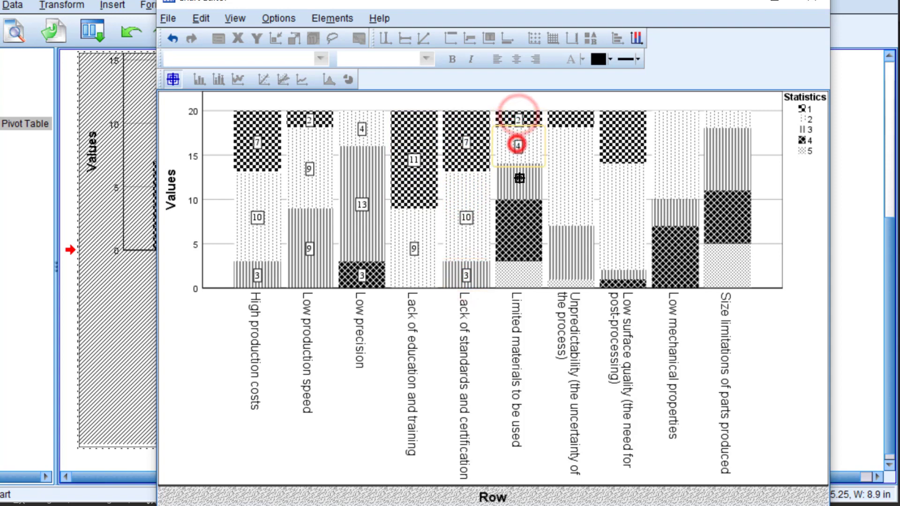
pyautogui.click(519, 181)
pyautogui.click(515, 229)
pyautogui.click(514, 273)
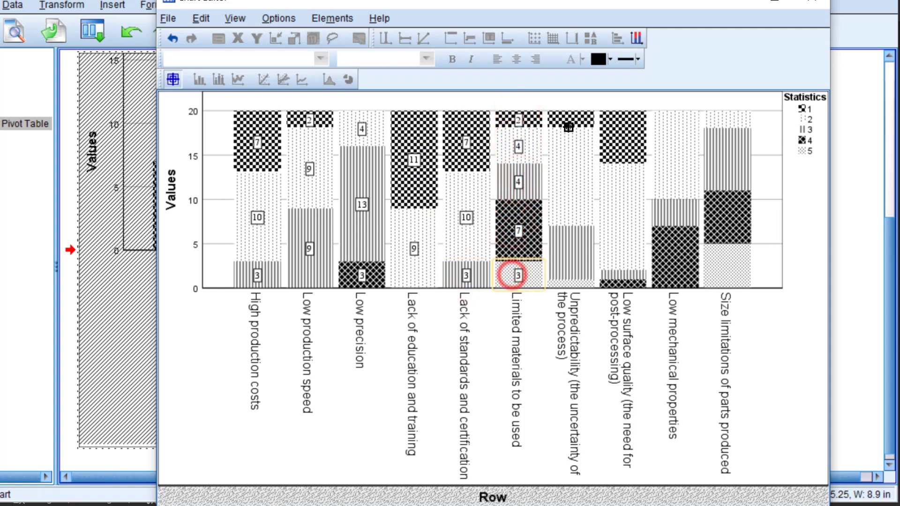
pyautogui.click(573, 117)
pyautogui.click(569, 163)
pyautogui.click(568, 255)
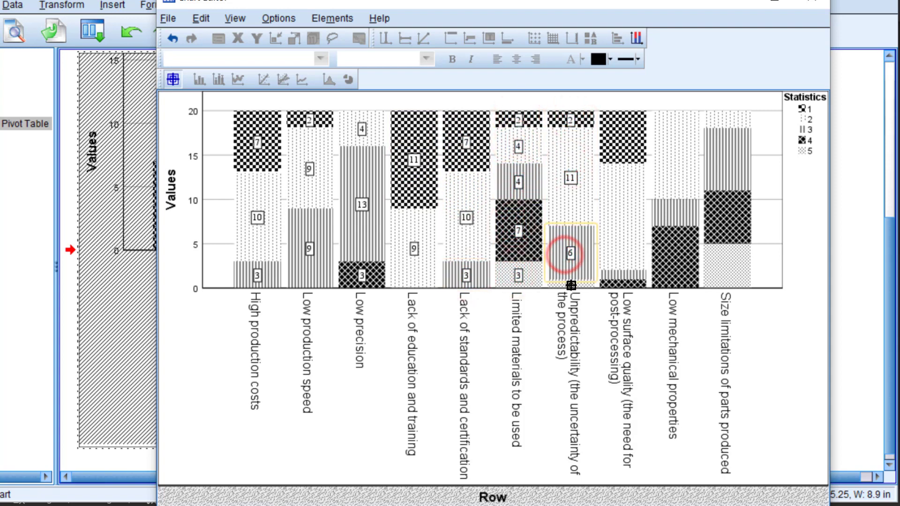
pyautogui.click(570, 282)
pyautogui.click(613, 218)
pyautogui.click(623, 274)
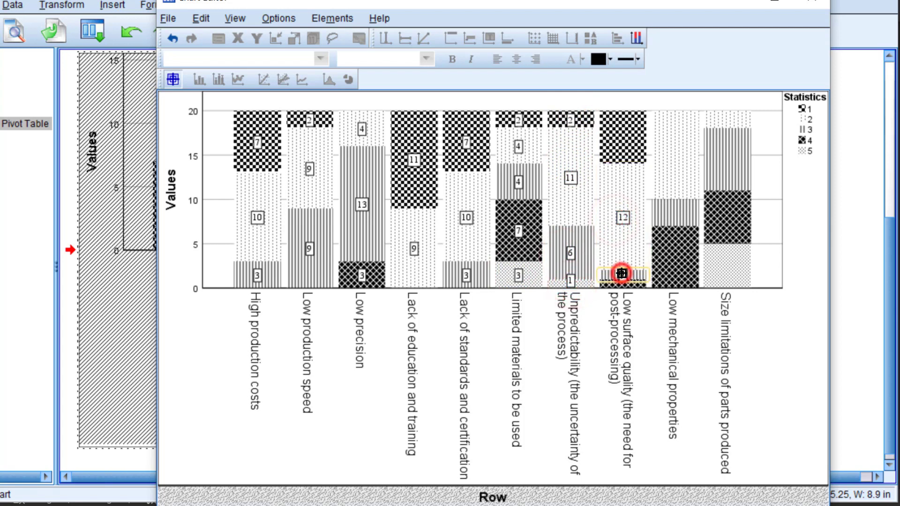
pyautogui.click(629, 155)
pyautogui.click(676, 138)
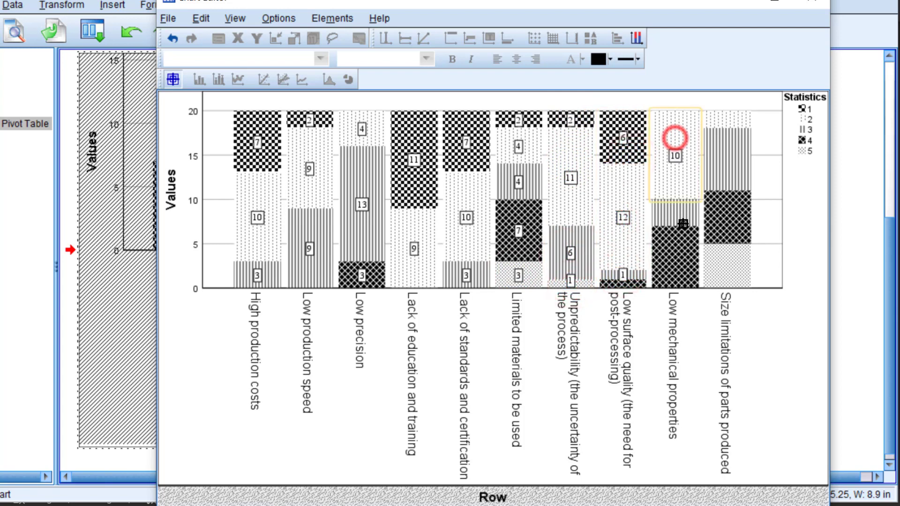
pyautogui.click(682, 221)
pyautogui.click(681, 257)
pyautogui.click(716, 263)
pyautogui.click(721, 220)
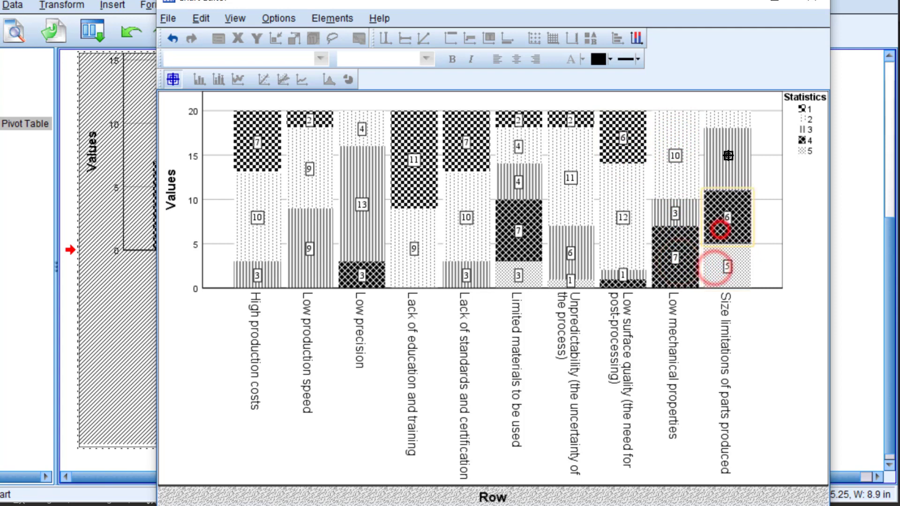
pyautogui.click(727, 158)
pyautogui.click(727, 117)
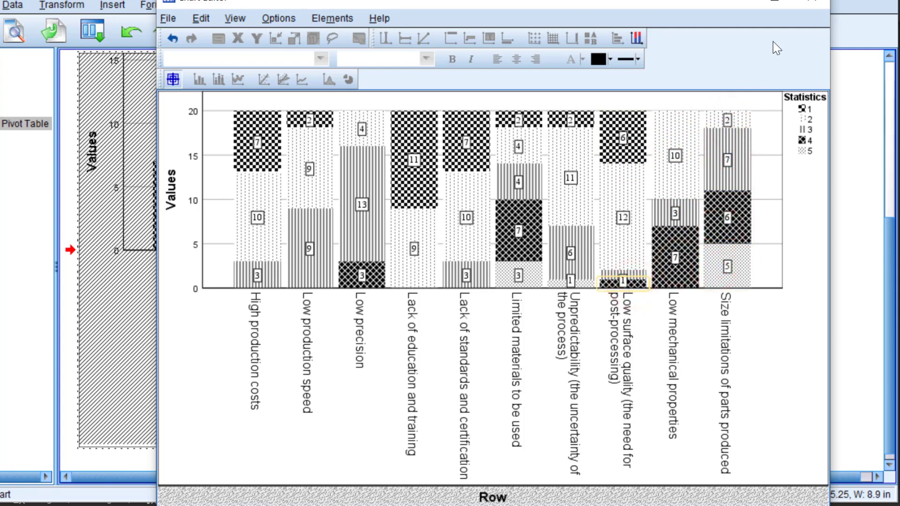
# Close the Chart Editor and copy the labelled stacked bar chart from the Viewer
pyautogui.click(812, 5)
pyautogui.scroll(-5, 300, 260)
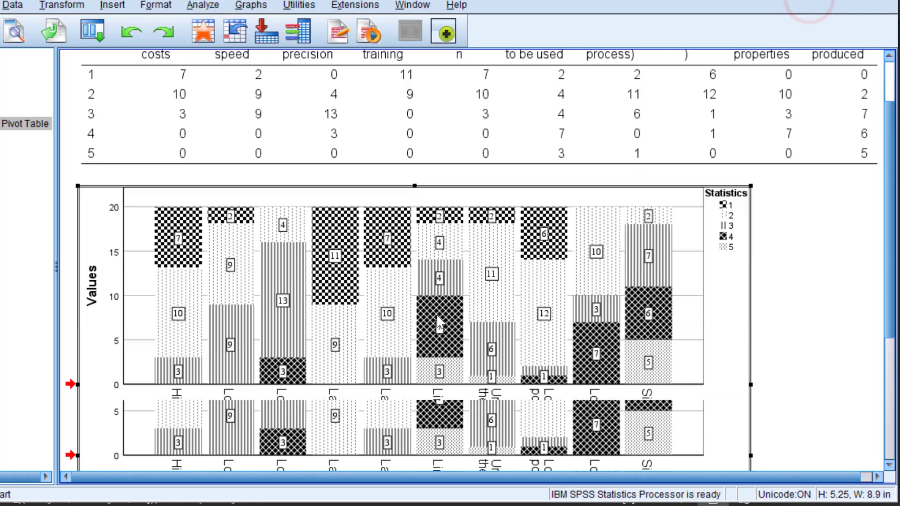
pyautogui.rightClick(313, 267)
pyautogui.click(317, 282)
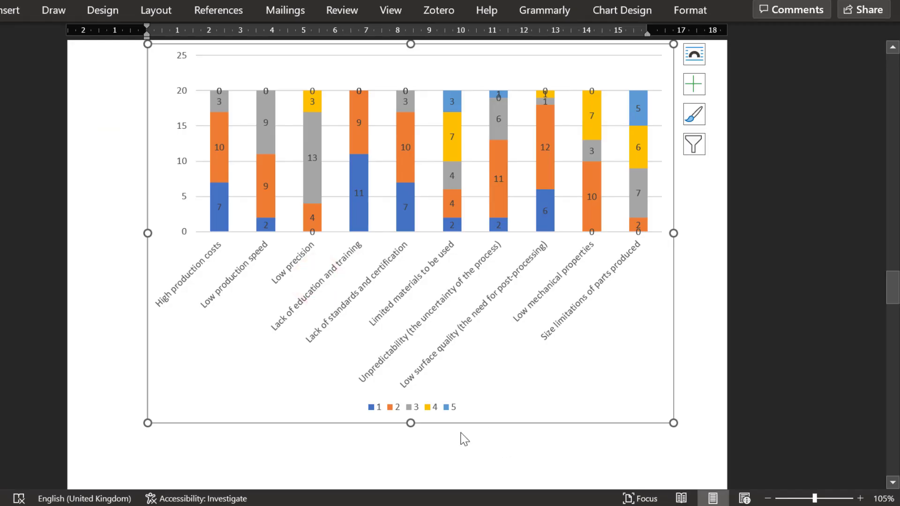
# Paste the SPSS patterned stacked bar chart in Word below the coloured chart
pyautogui.scroll(-4, 243, 368)
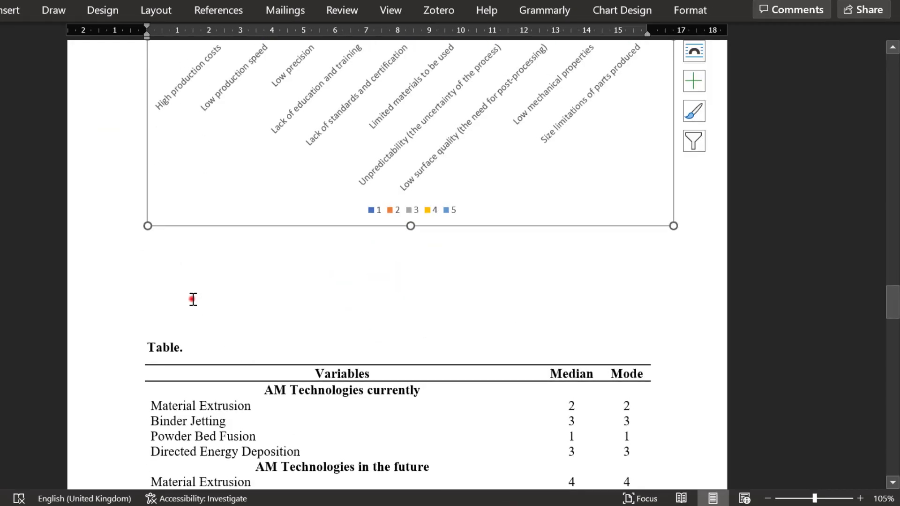
pyautogui.click(193, 299)
pyautogui.hotkey('ctrl', 'v')
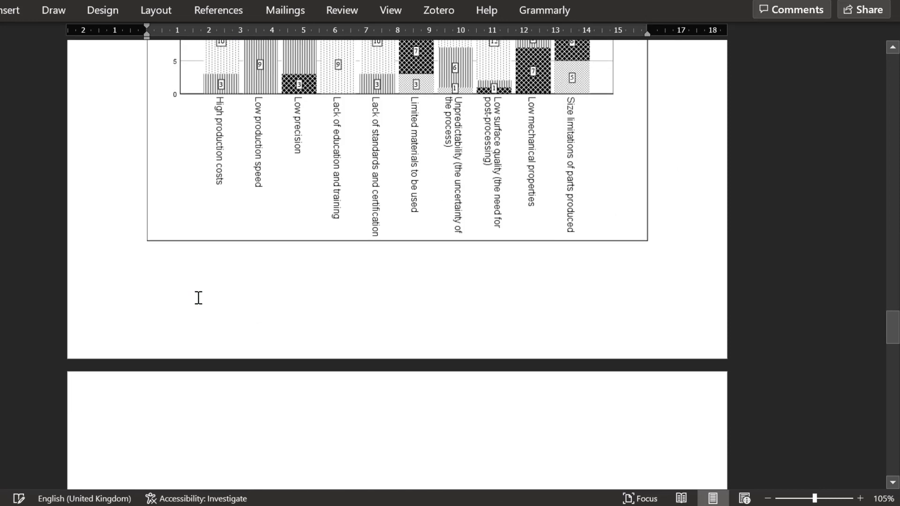
pyautogui.scroll(7, 468, 275)
pyautogui.scroll(15, 470, 280)
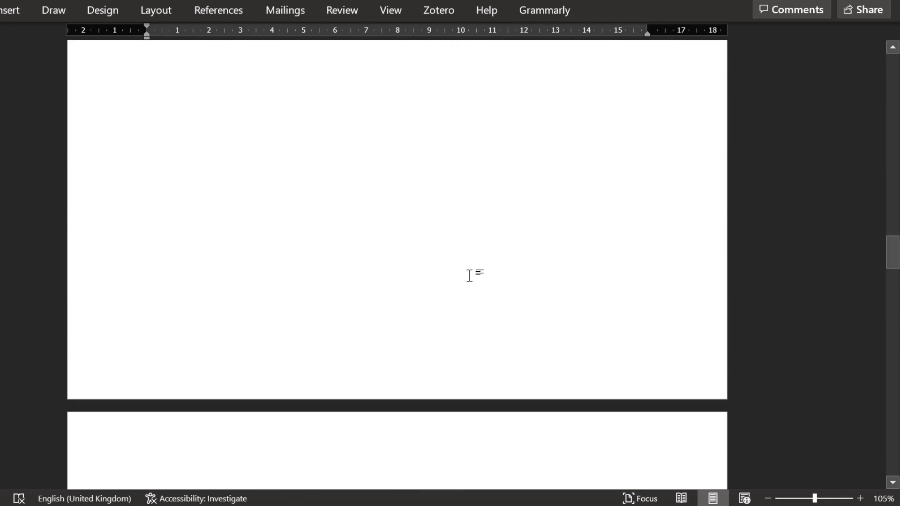
pyautogui.scroll(4, 469, 276)
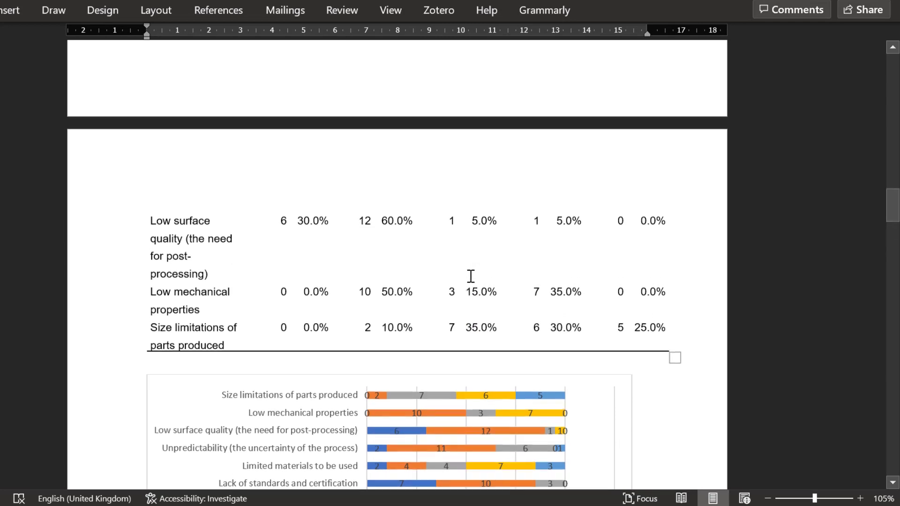
pyautogui.scroll(-6, 469, 275)
pyautogui.scroll(-20, 470, 275)
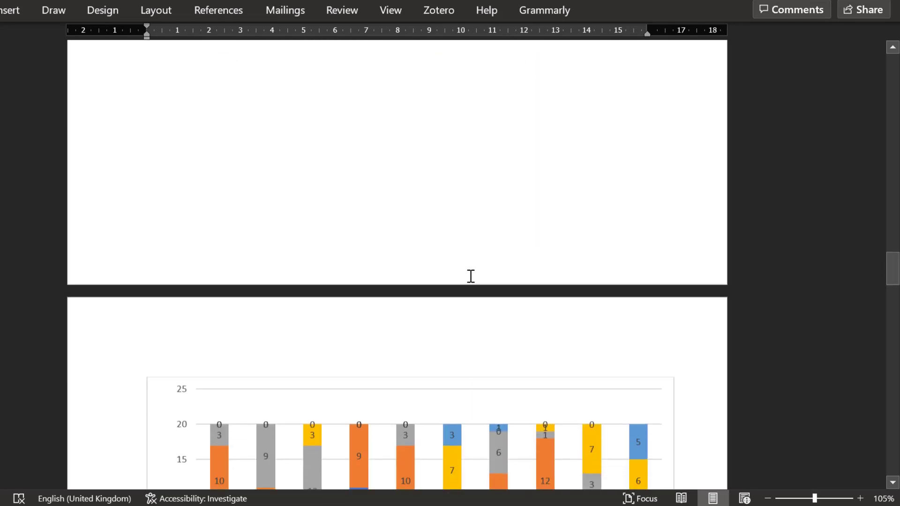
pyautogui.scroll(-4, 470, 276)
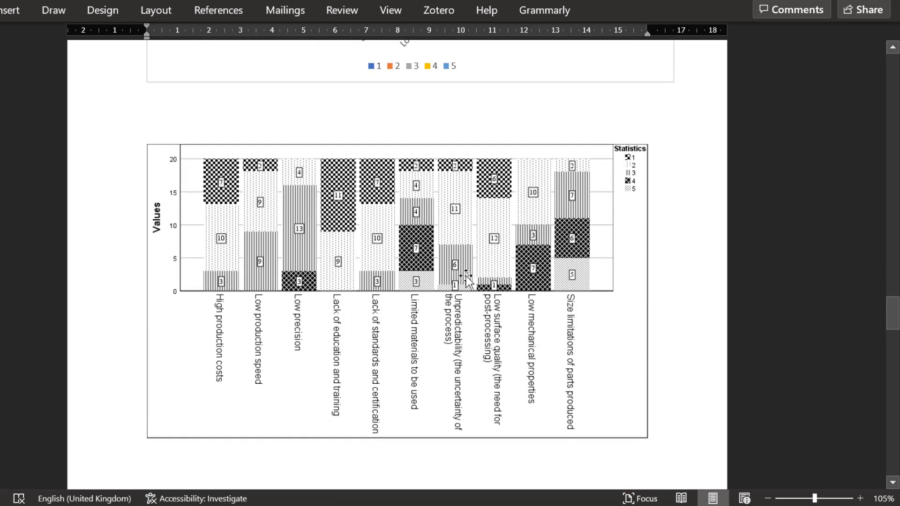
# Select the pasted chart, then the coloured chart's data labels and grey series 3 bars
pyautogui.click(622, 214)
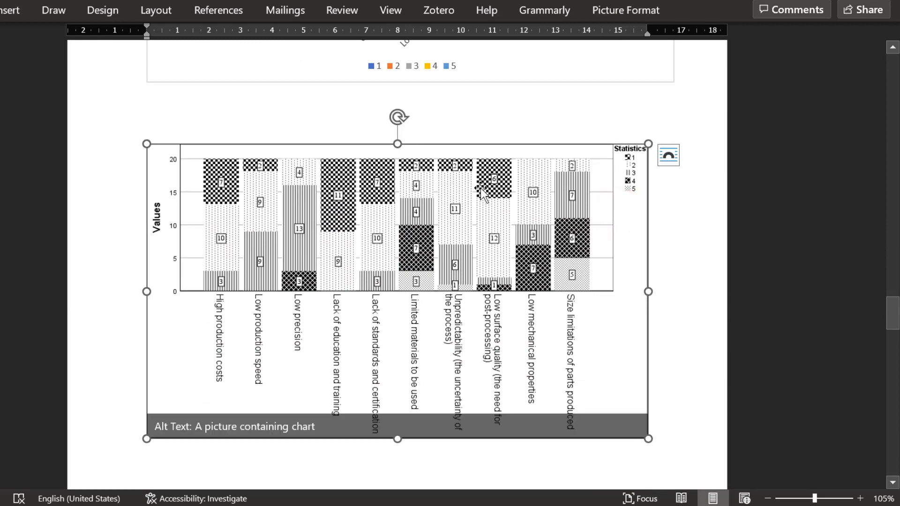
pyautogui.scroll(7, 473, 205)
pyautogui.click(498, 153)
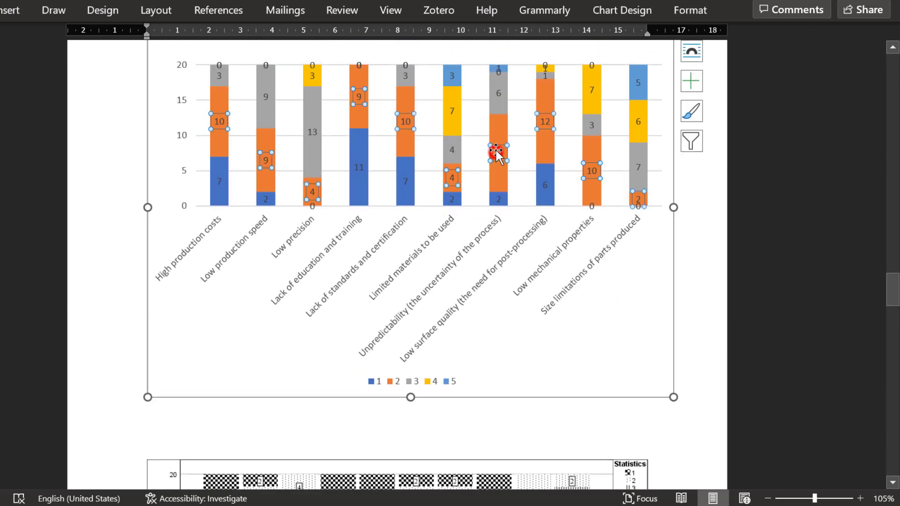
pyautogui.click(500, 102)
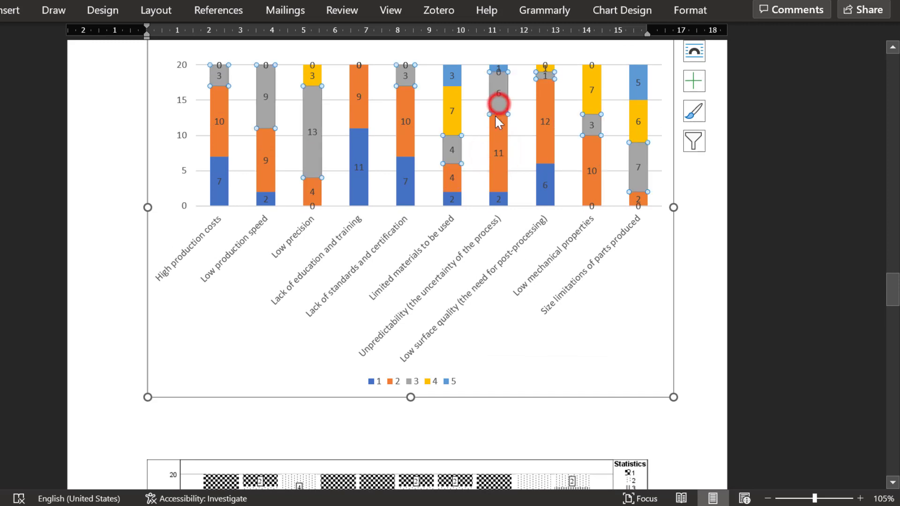
pyautogui.click(446, 125)
pyautogui.hotkey('alt', 'Tab')
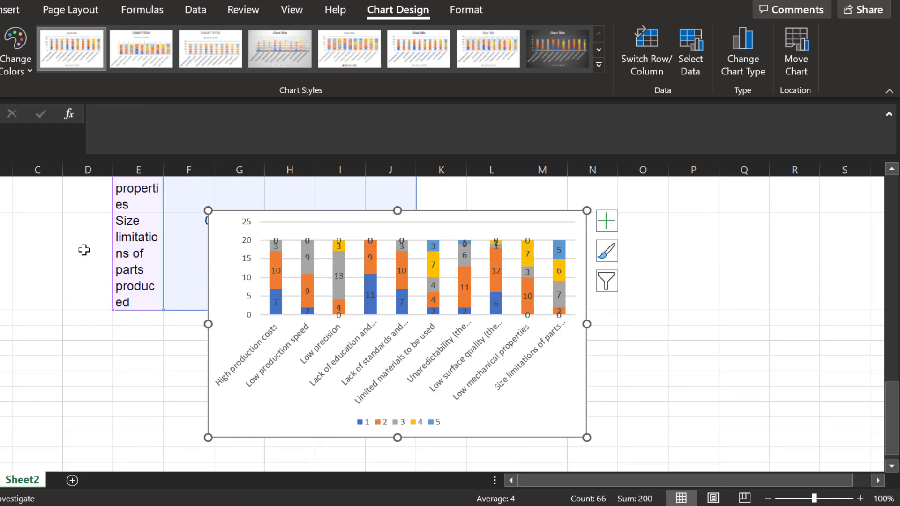
pyautogui.scroll(2, 134, 238)
pyautogui.scroll(5, 156, 211)
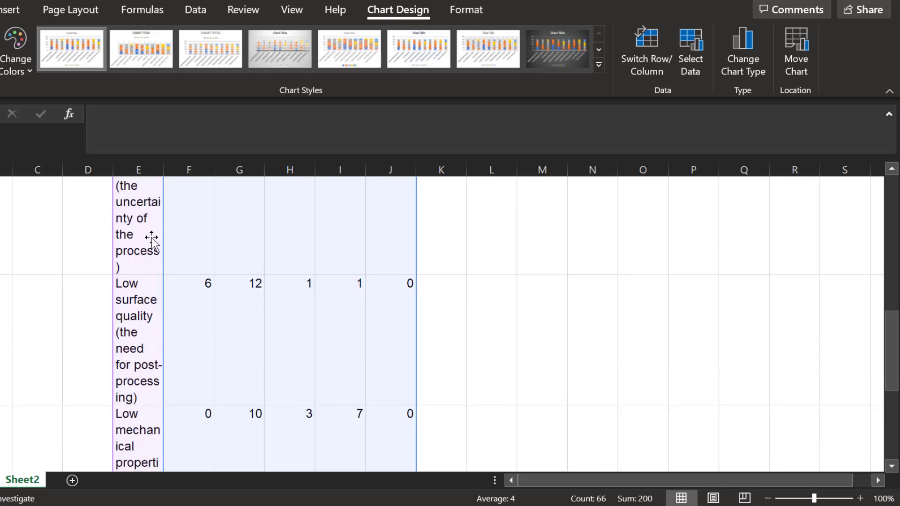
pyautogui.scroll(3, 141, 248)
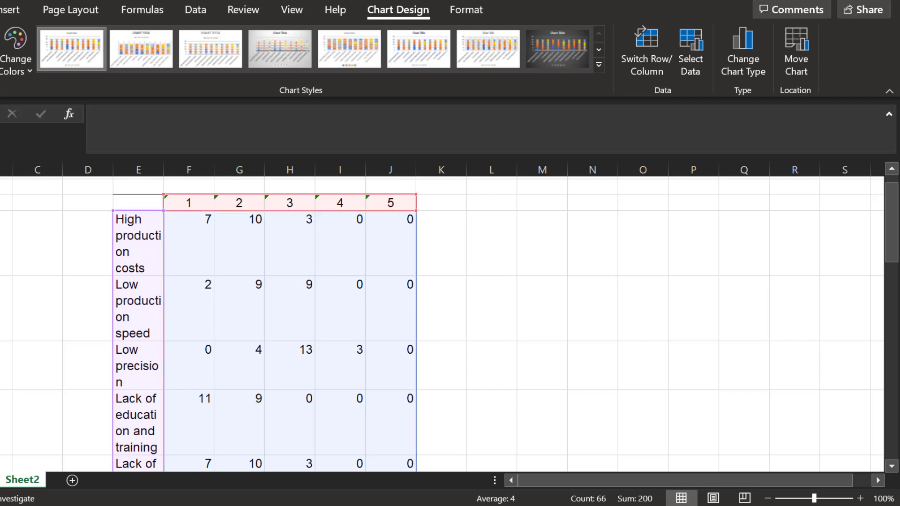
pyautogui.hotkey('alt', 'Tab')
pyautogui.scroll(3, 401, 169)
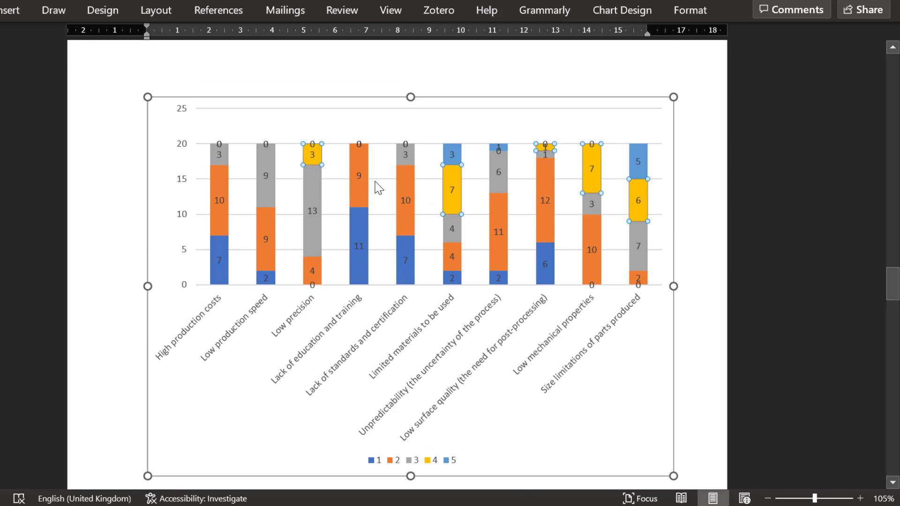
pyautogui.click(231, 332)
pyautogui.click(197, 321)
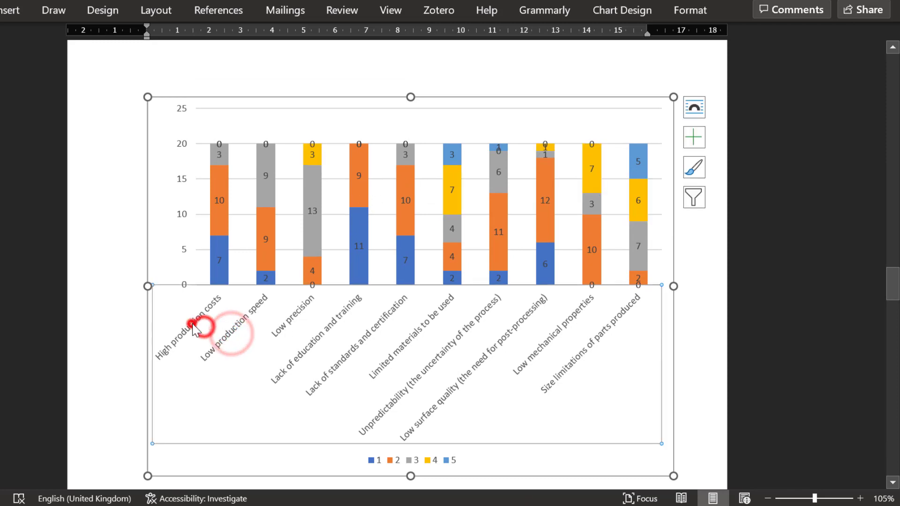
pyautogui.click(261, 321)
pyautogui.click(370, 314)
pyautogui.click(403, 317)
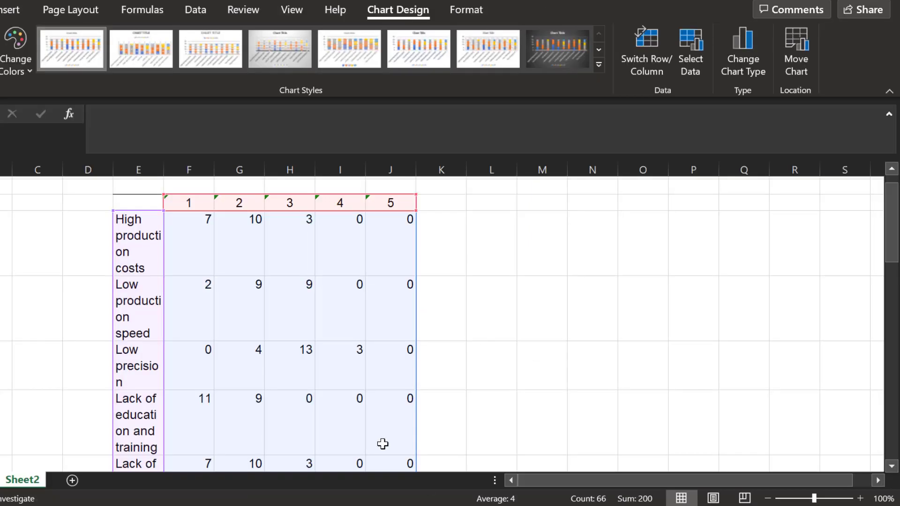
# Temporarily shorten the High production costs label to 'High pDs' and check Word's chart updates
pyautogui.click(131, 262)
pyautogui.doubleClick(130, 257)
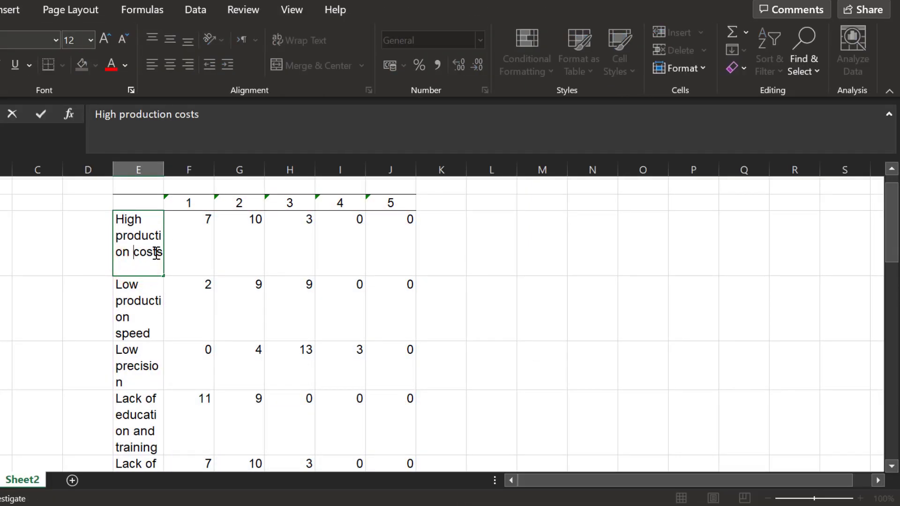
pyautogui.moveTo(159, 254); pyautogui.dragTo(122, 235)
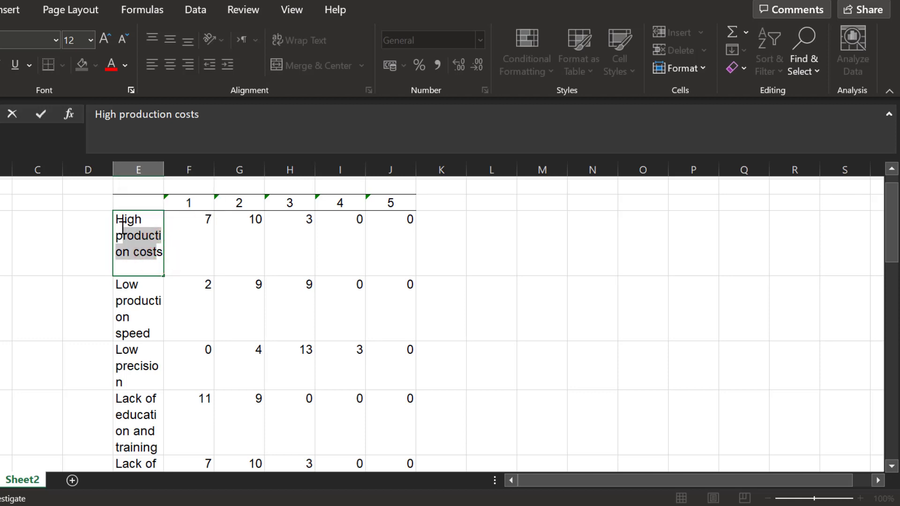
pyautogui.write('Ds')
pyautogui.click(614, 295)
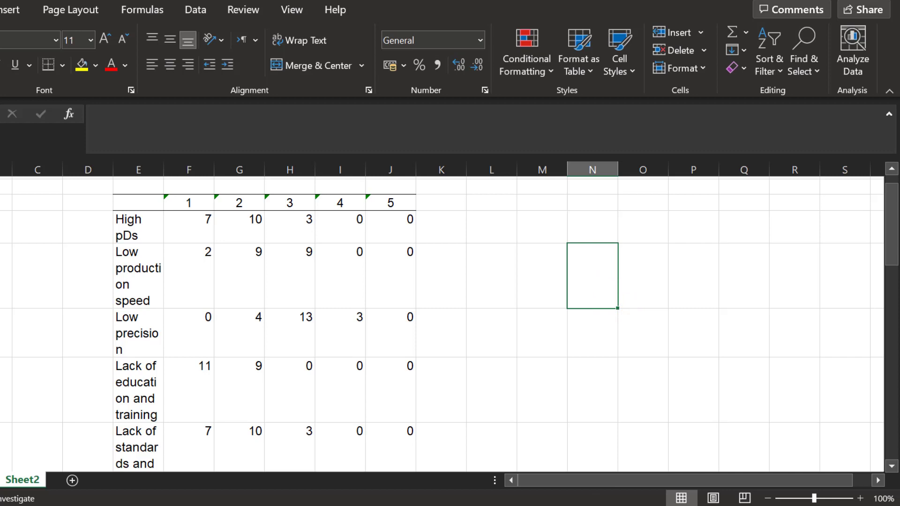
pyautogui.hotkey('alt', 'Tab')
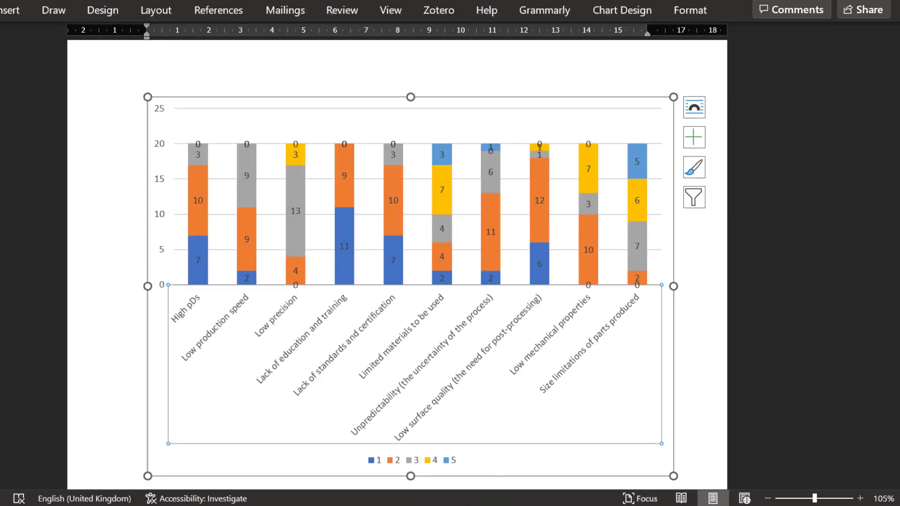
# Undo the edit so the first category reads High production costs again
pyautogui.hotkey('alt', 'Tab')
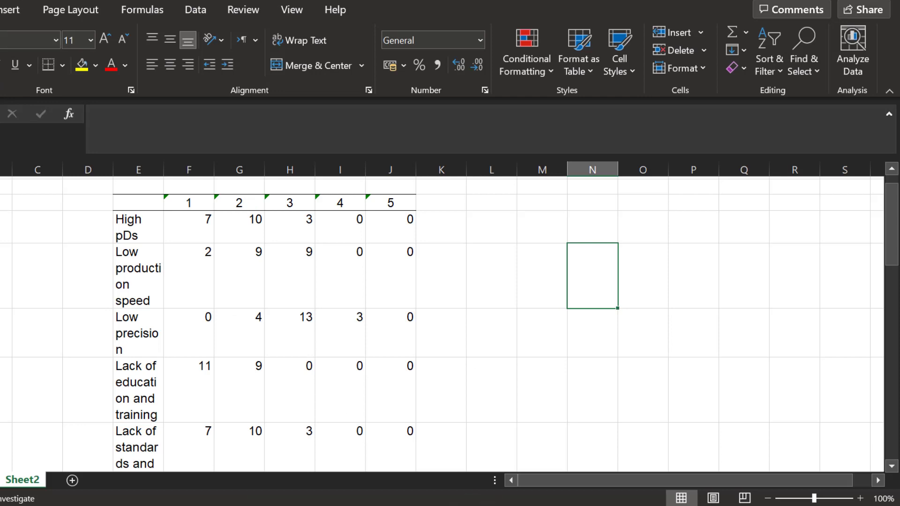
pyautogui.hotkey('ctrl', 'z')
pyautogui.hotkey('alt', 'Tab')
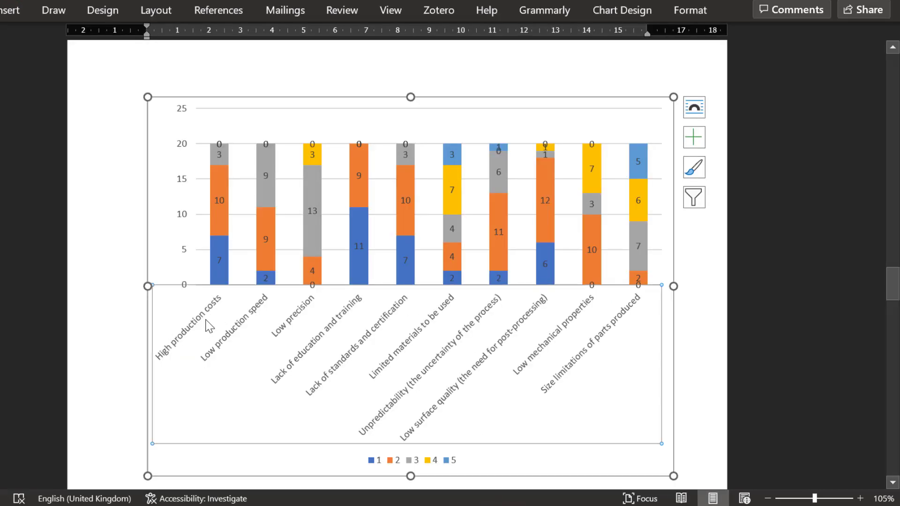
pyautogui.scroll(5, 339, 320)
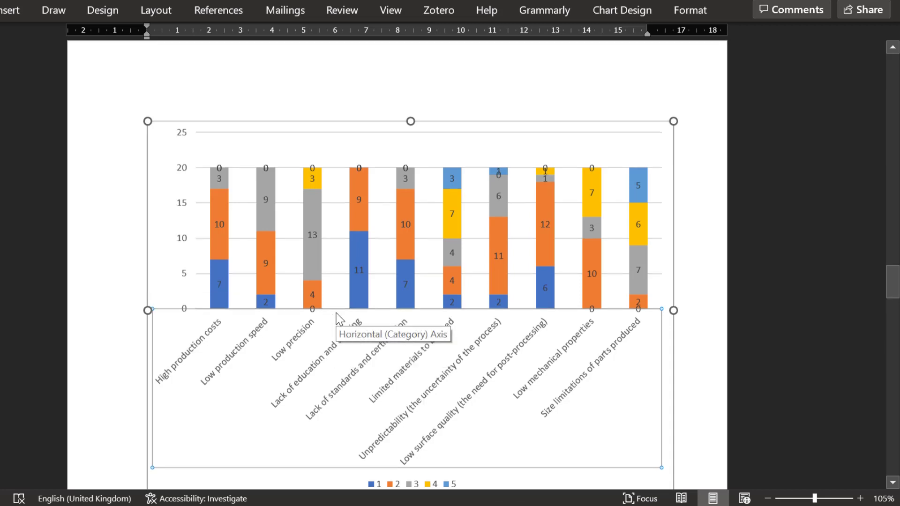
pyautogui.scroll(5, 368, 321)
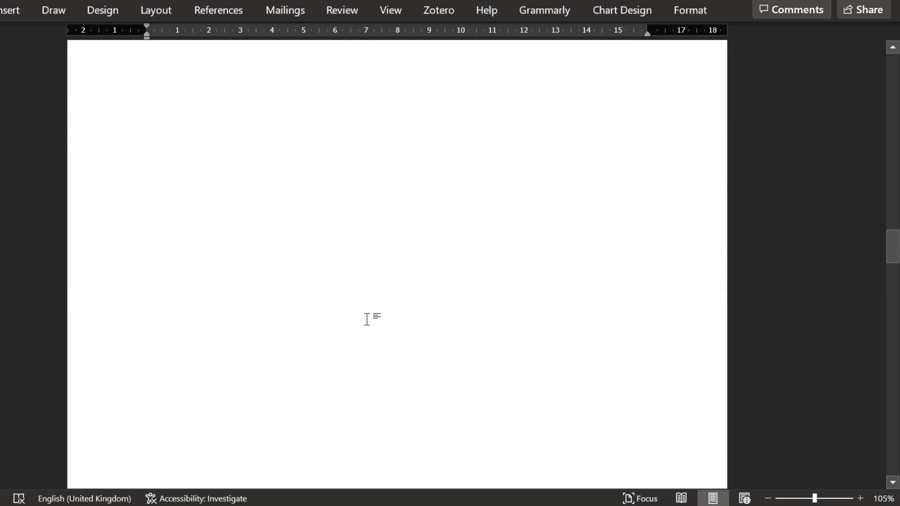
pyautogui.scroll(-10, 368, 319)
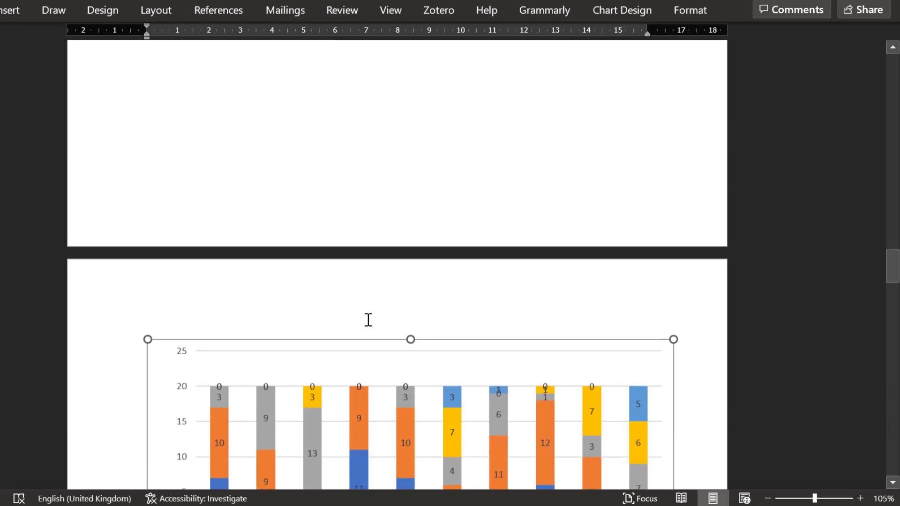
pyautogui.scroll(-1, 367, 324)
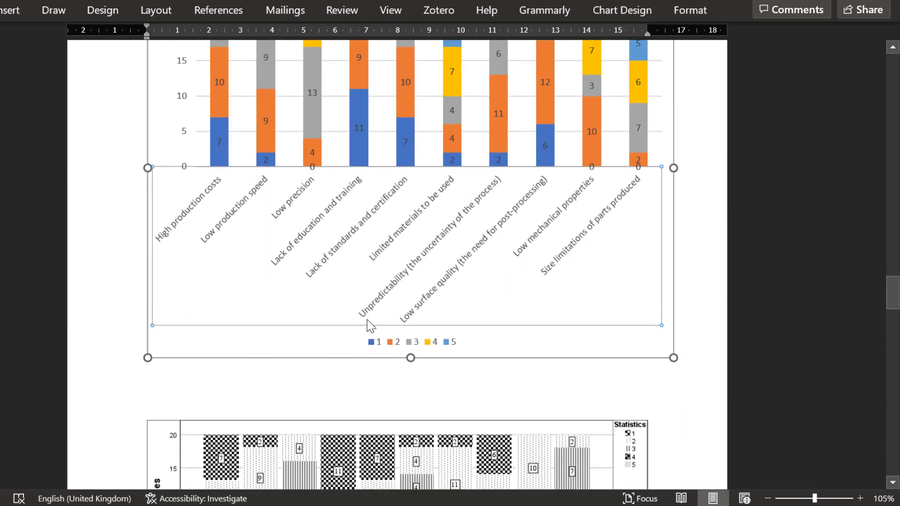
pyautogui.scroll(3, 441, 230)
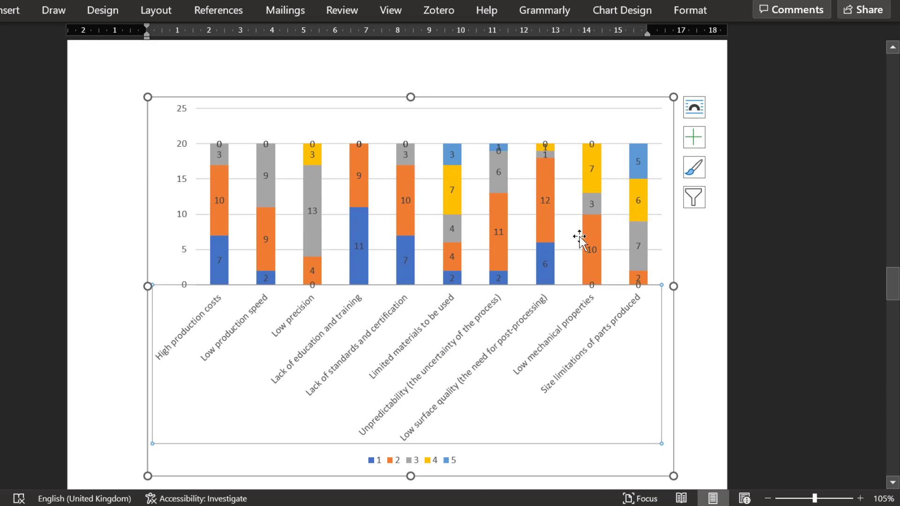
pyautogui.scroll(-2, 511, 274)
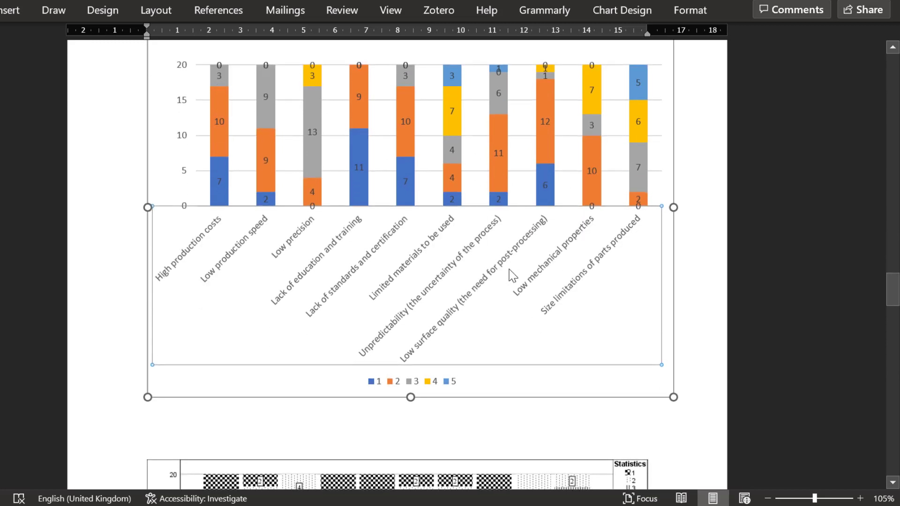
pyautogui.scroll(-6, 511, 274)
pyautogui.scroll(-3, 510, 271)
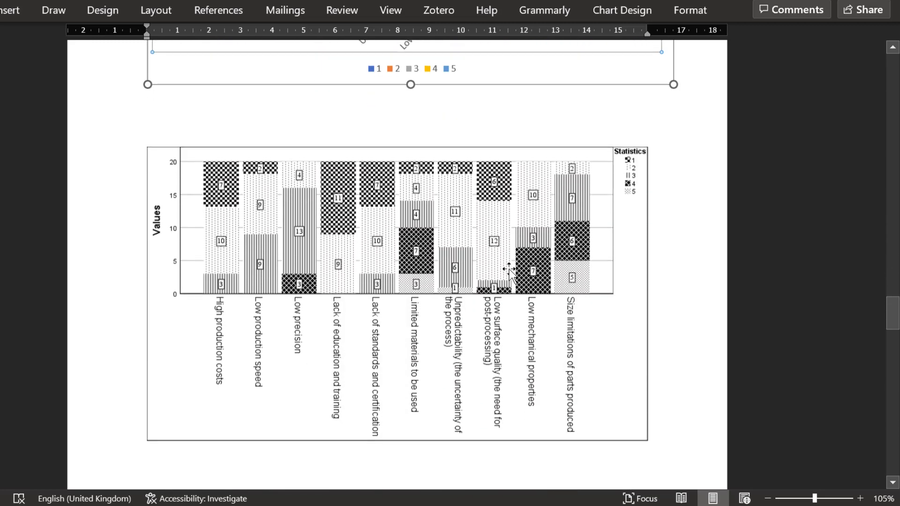